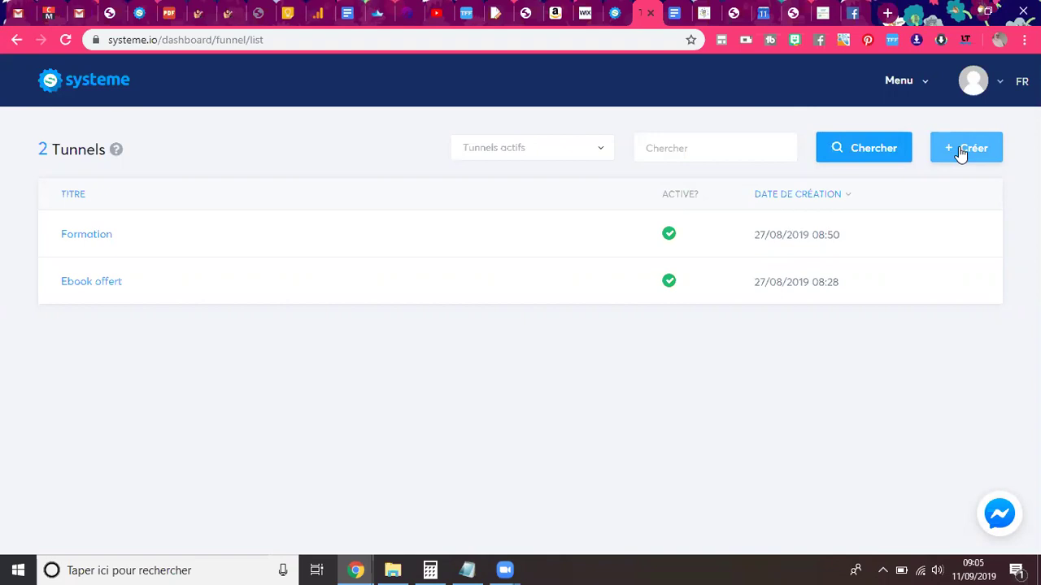
click(960, 149)
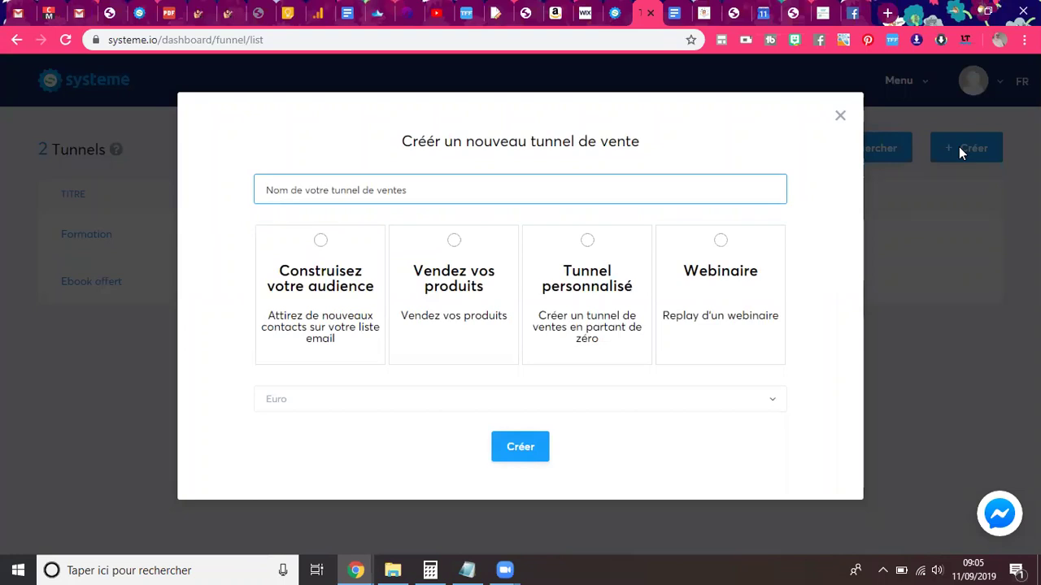
click(841, 120)
click(906, 91)
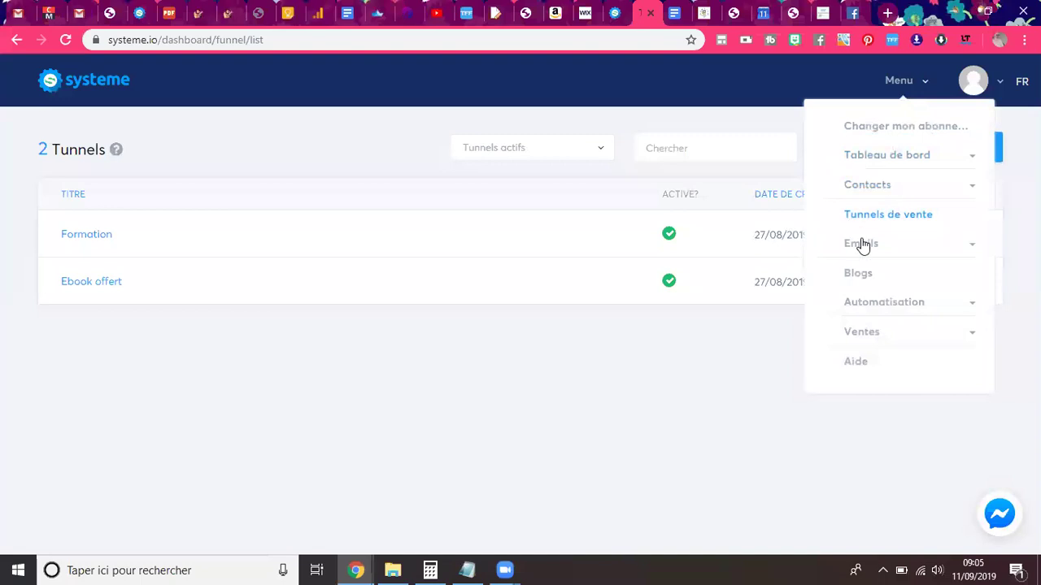
click(752, 128)
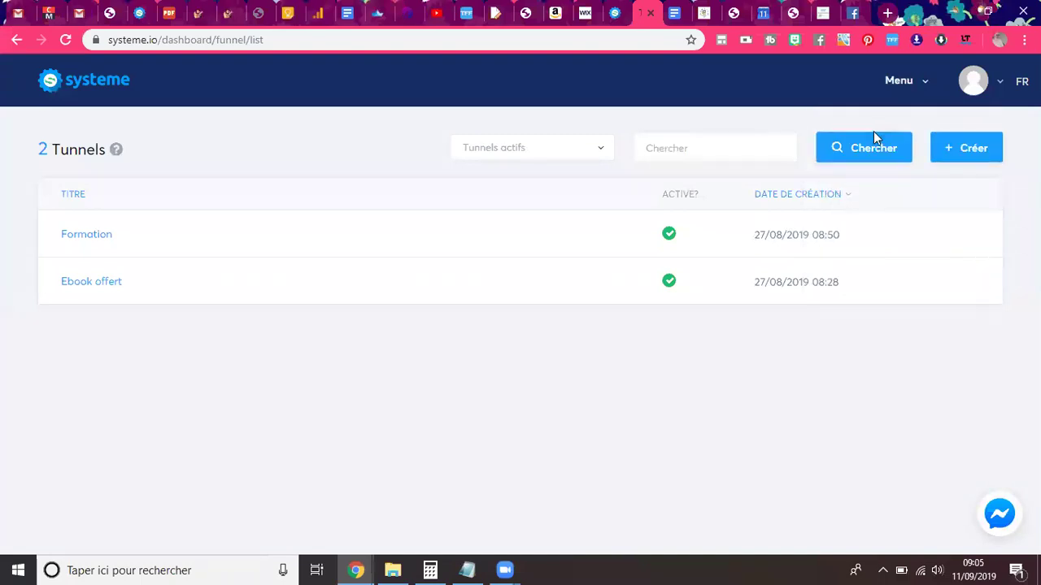
Create a new sales funnel of type Tunnel personnalisé named "Ebook offert".
click(970, 150)
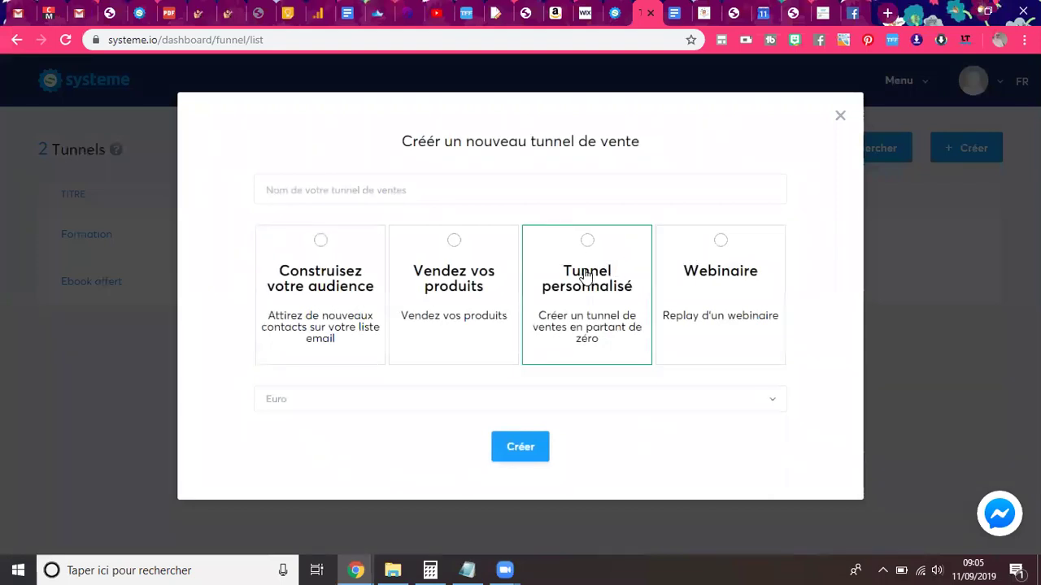
click(586, 276)
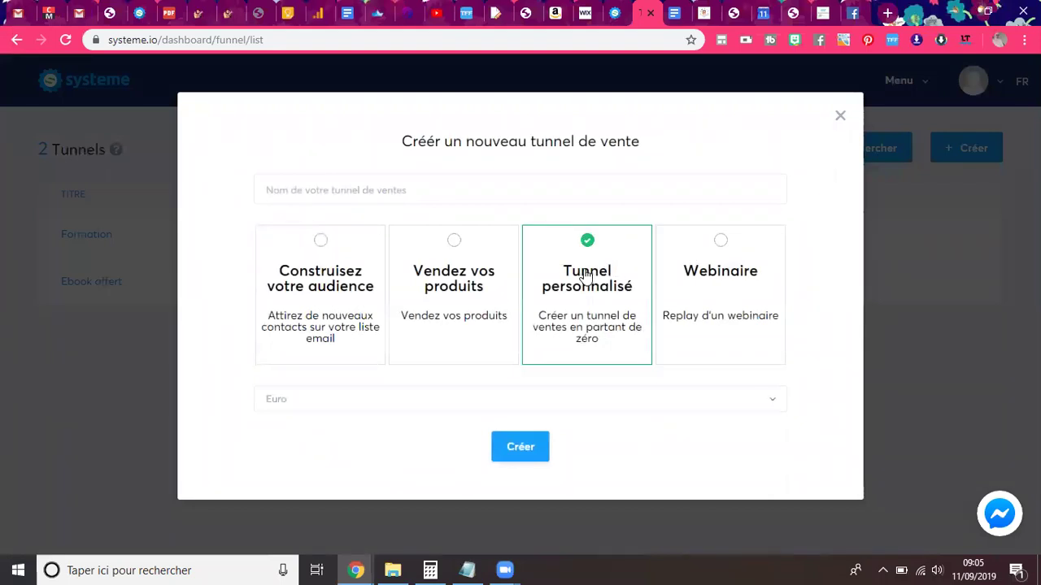
click(443, 190)
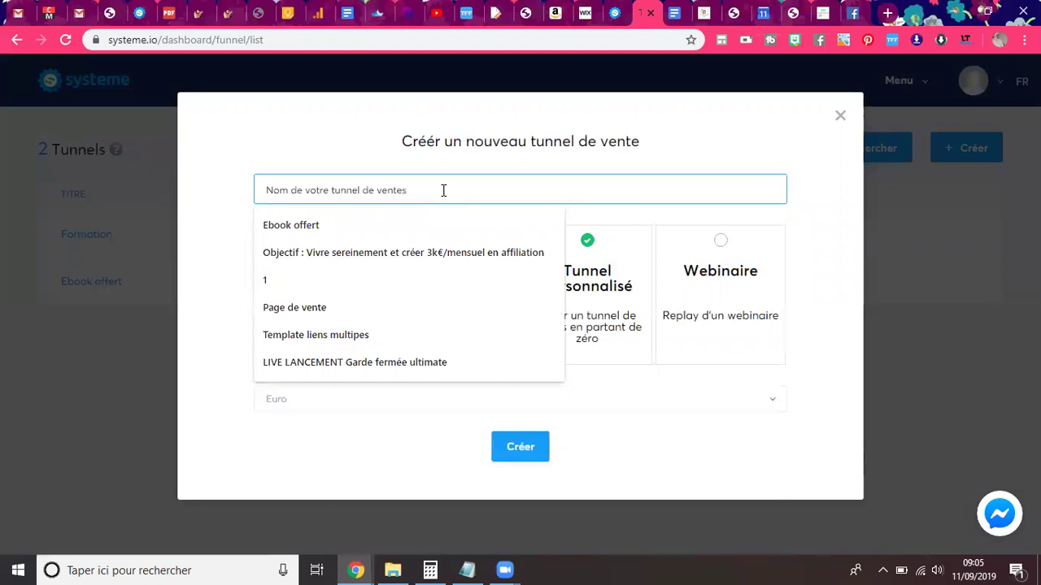
text(Ebook offert)
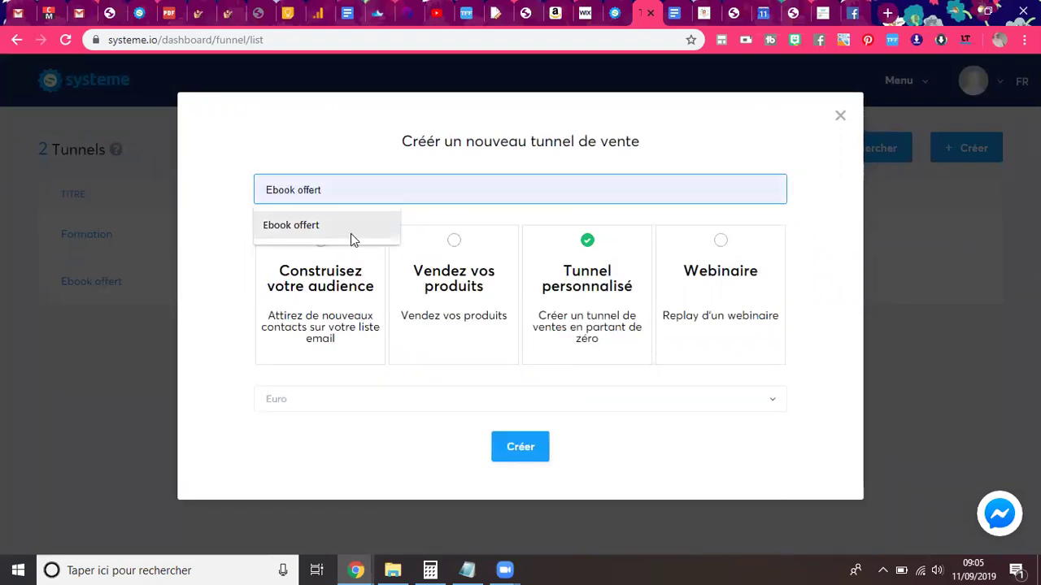
click(351, 235)
click(516, 449)
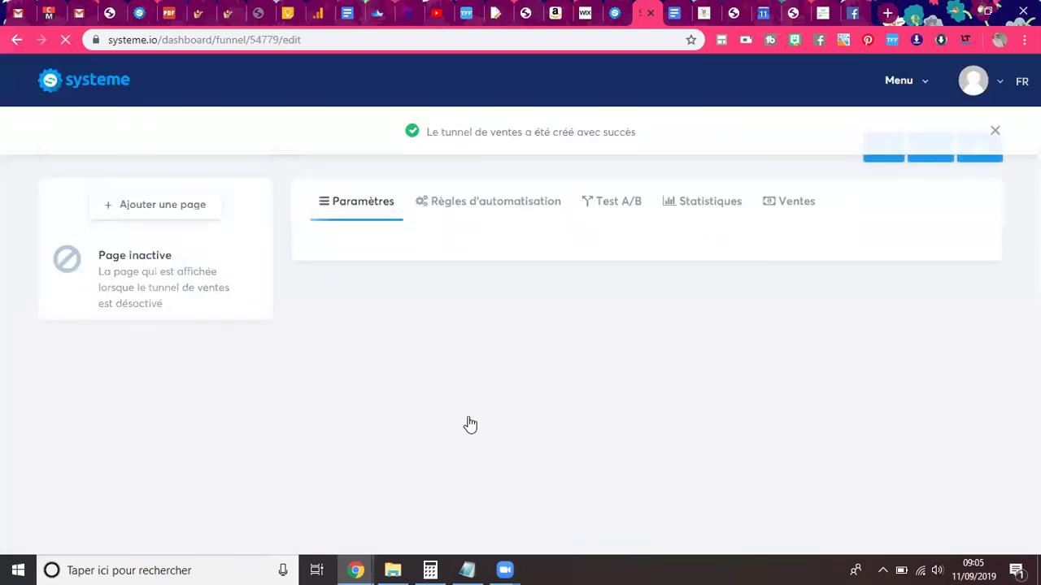
Add a page named "1" of type Page de capture to the funnel.
click(179, 218)
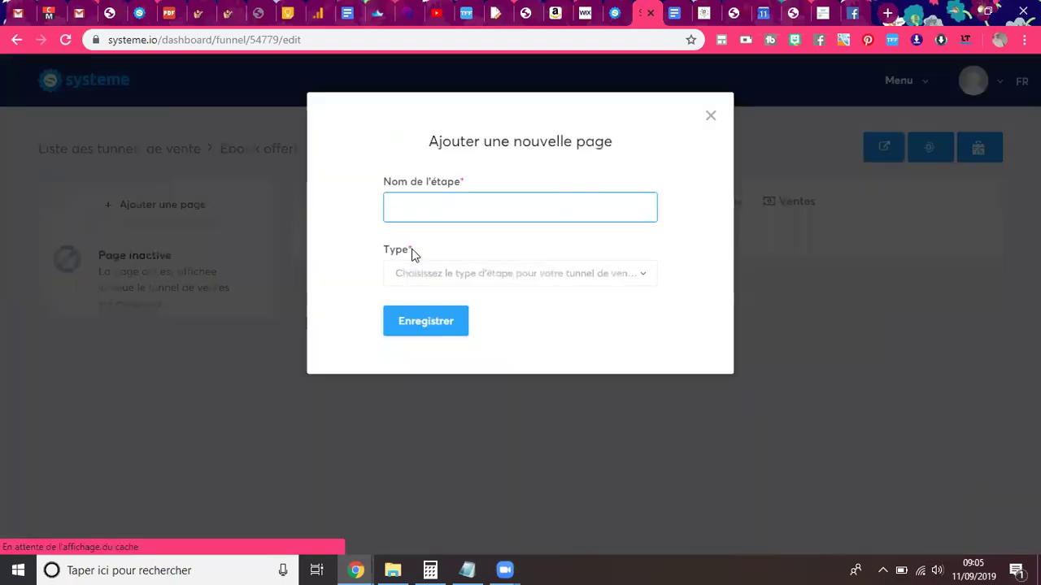
text(1)
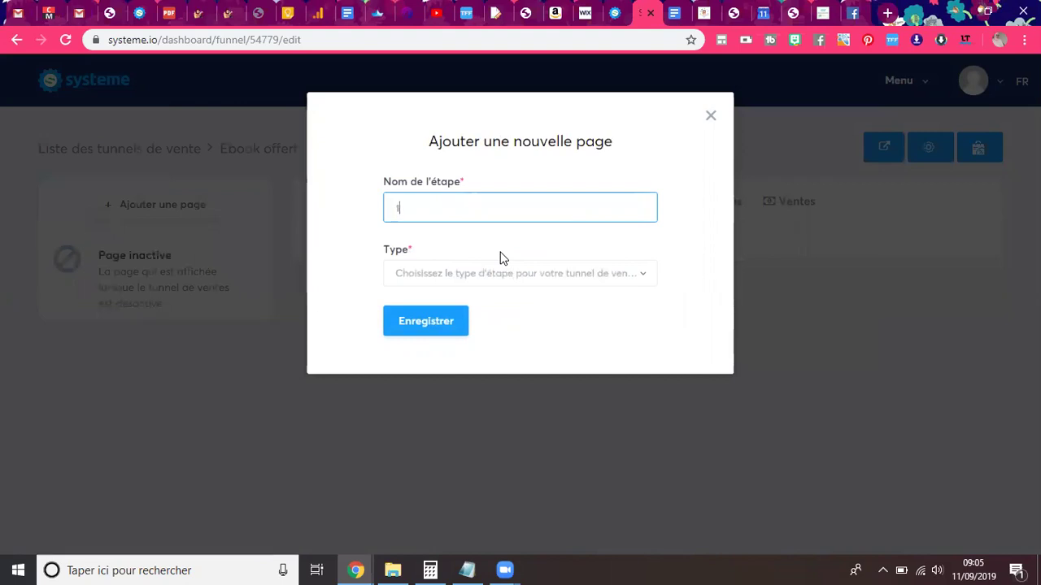
click(481, 280)
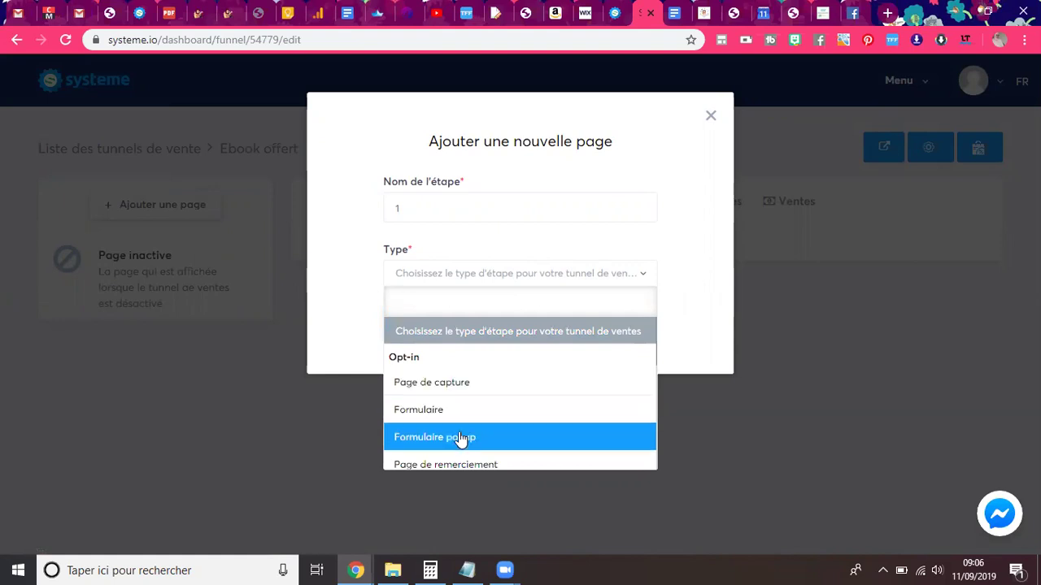
click(435, 386)
click(425, 321)
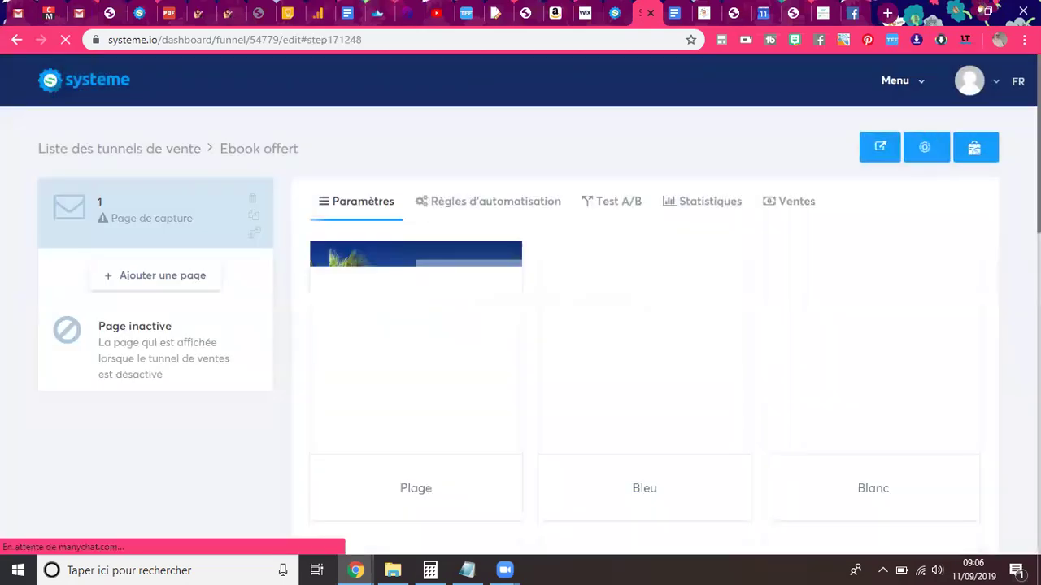
Apply the "Recevez gratuitement le livre" template to the capture page and open the page in the editor.
scroll(644, 350, down, 5)
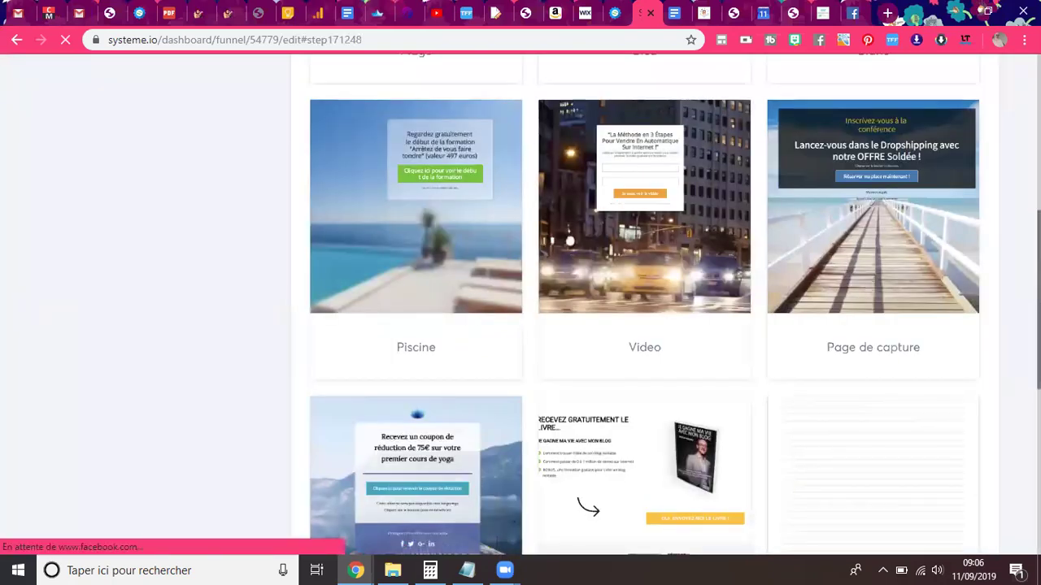
scroll(599, 431, down, 1)
mouse_move(599, 432)
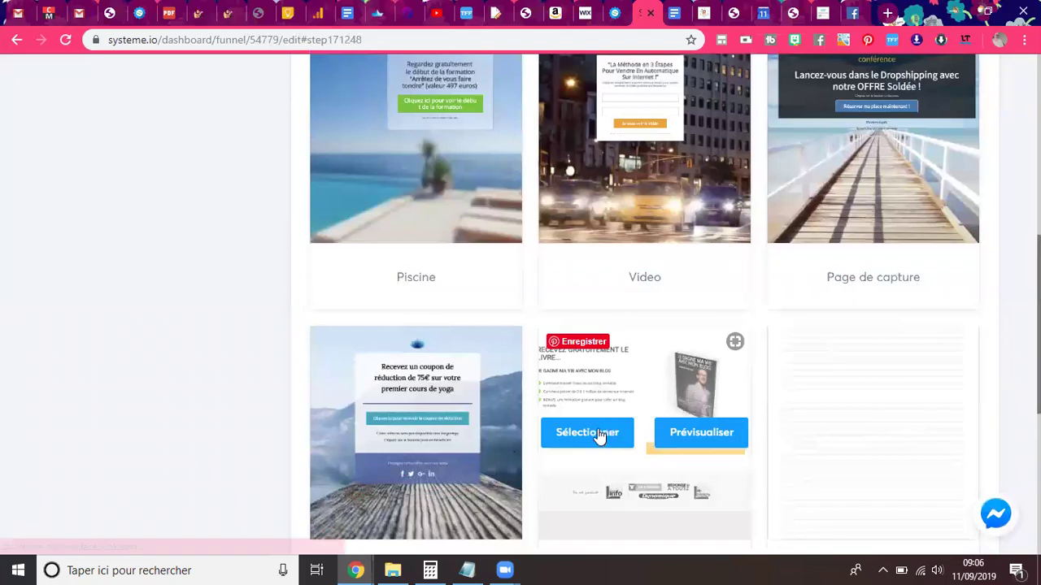
click(598, 433)
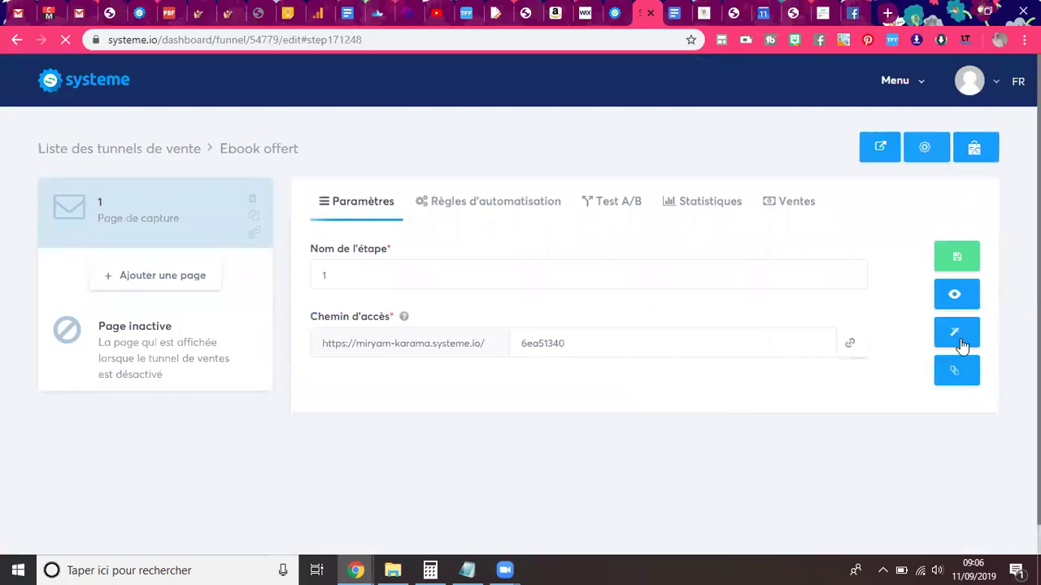
click(956, 341)
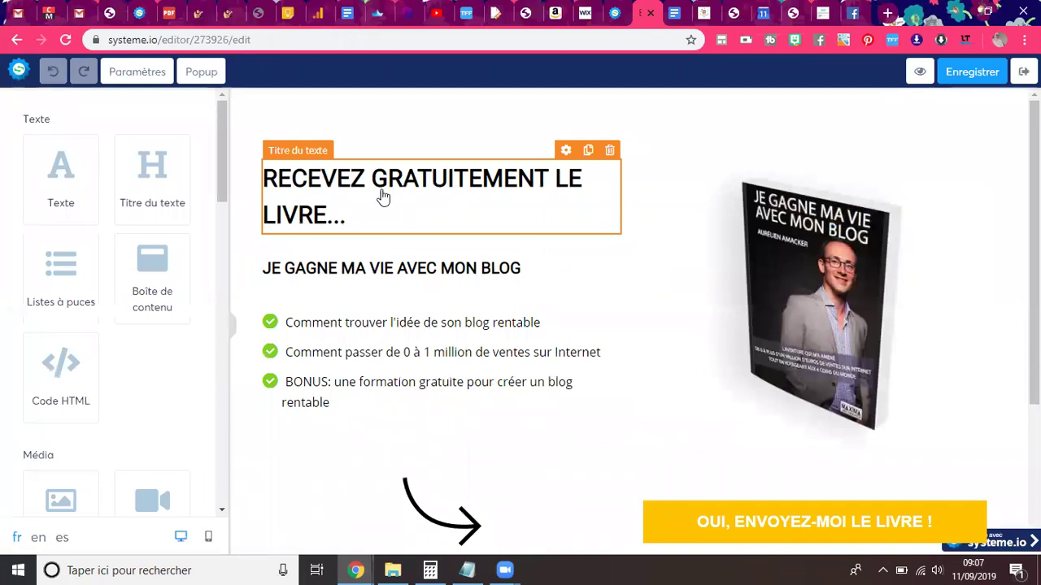
Format the whole "RECEVEZ GRATUITEMENT LE LIVRE..." title as heading level H4.
double_click(356, 186)
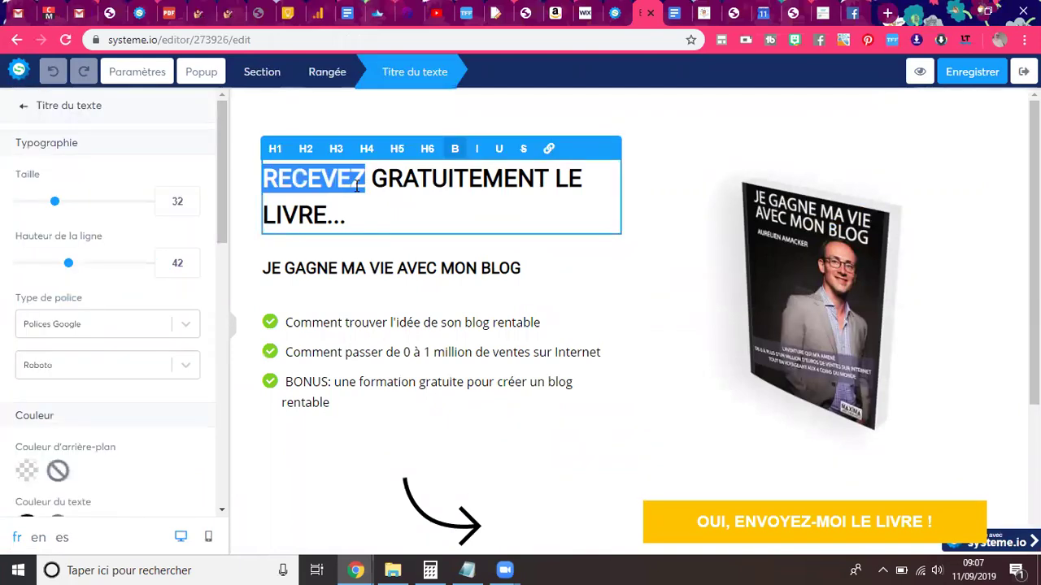
triple_click(356, 186)
click(306, 151)
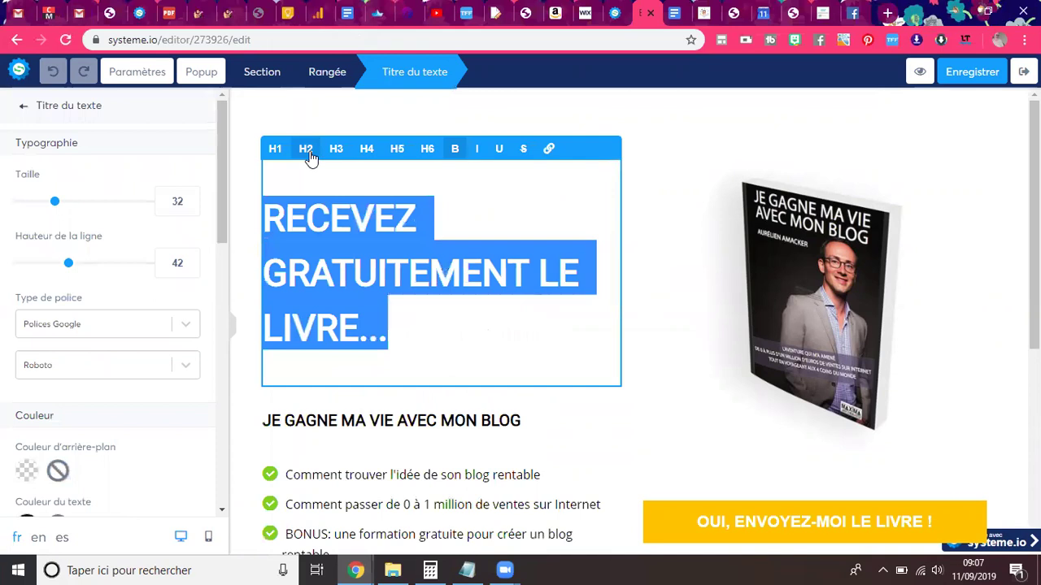
click(366, 153)
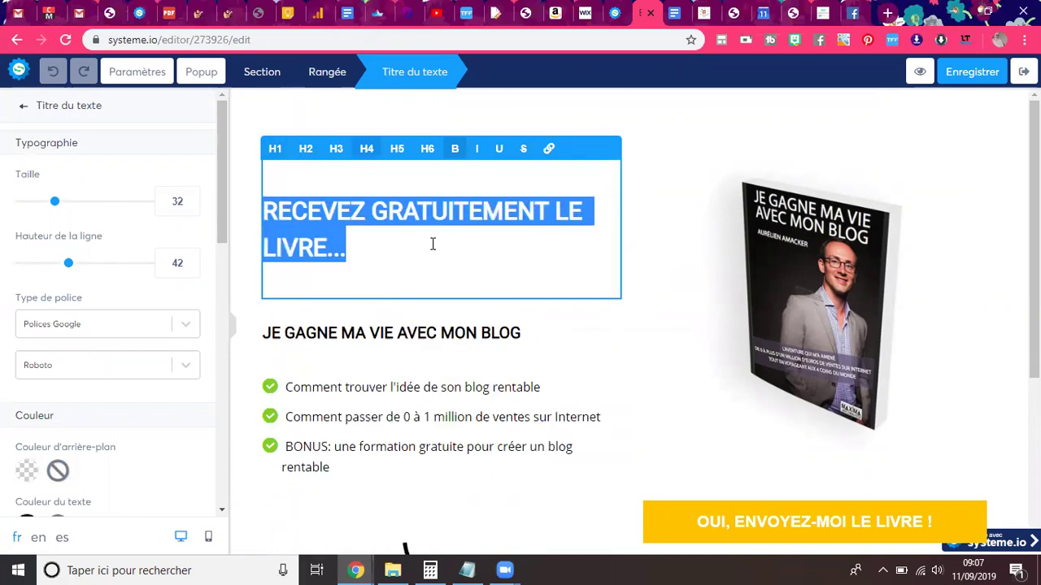
Set the text colour of the "RECEVEZ GRATUITEMENT LE LIVRE..." title to orange F5A623.
click(303, 206)
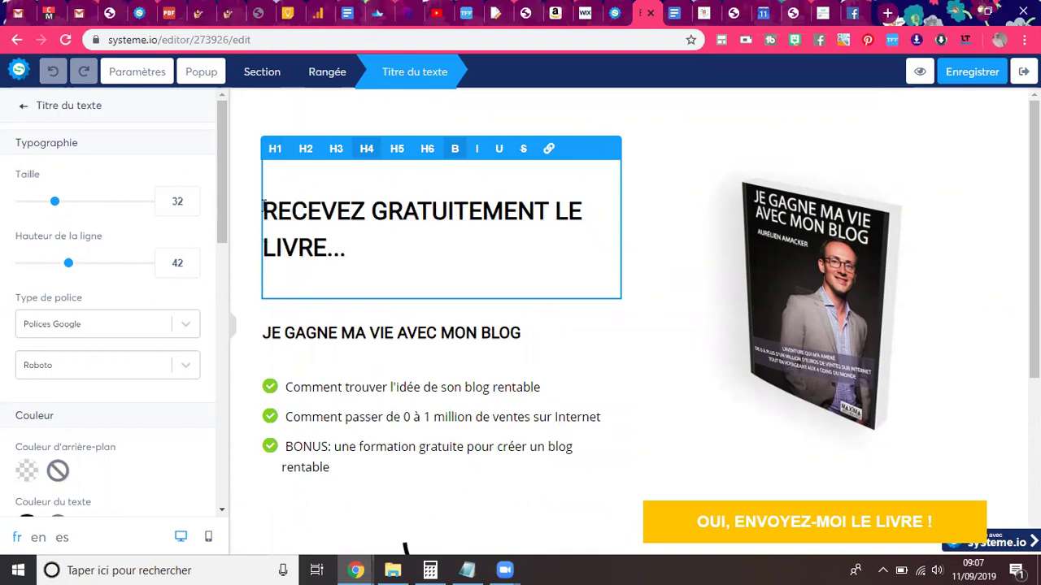
triple_click(262, 208)
scroll(216, 274, down, 1)
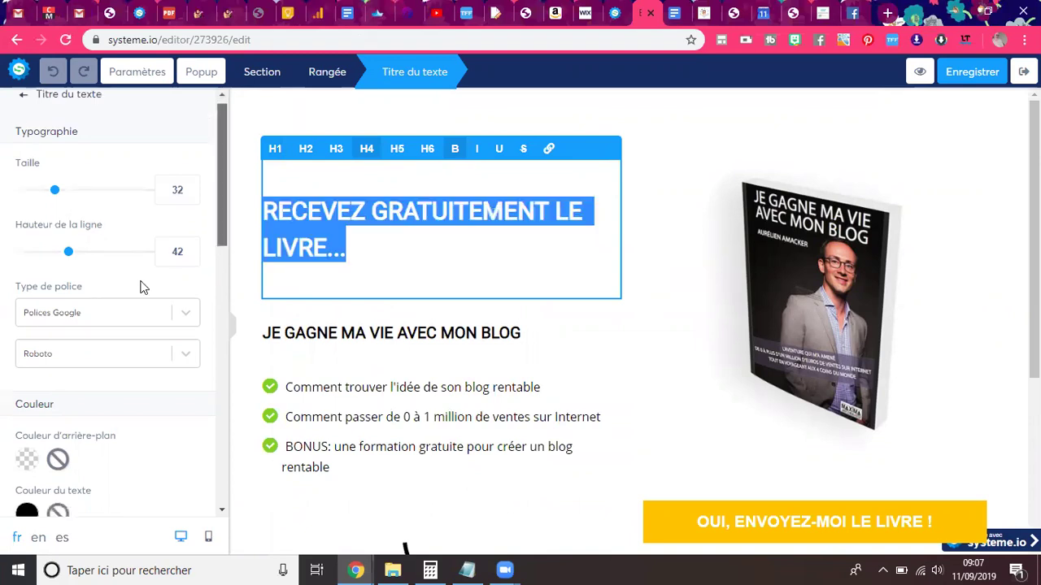
scroll(81, 272, down, 3)
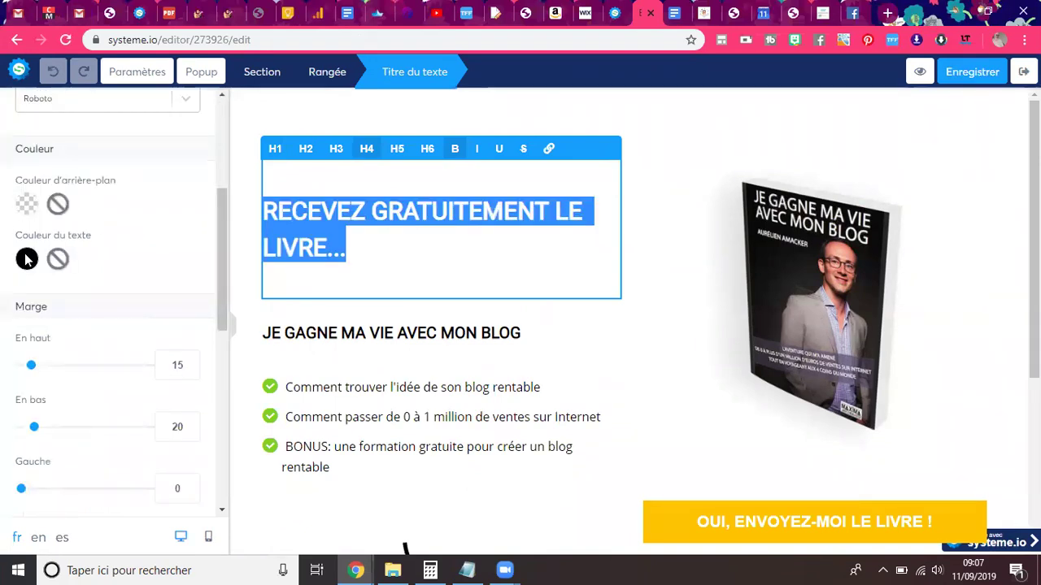
click(27, 259)
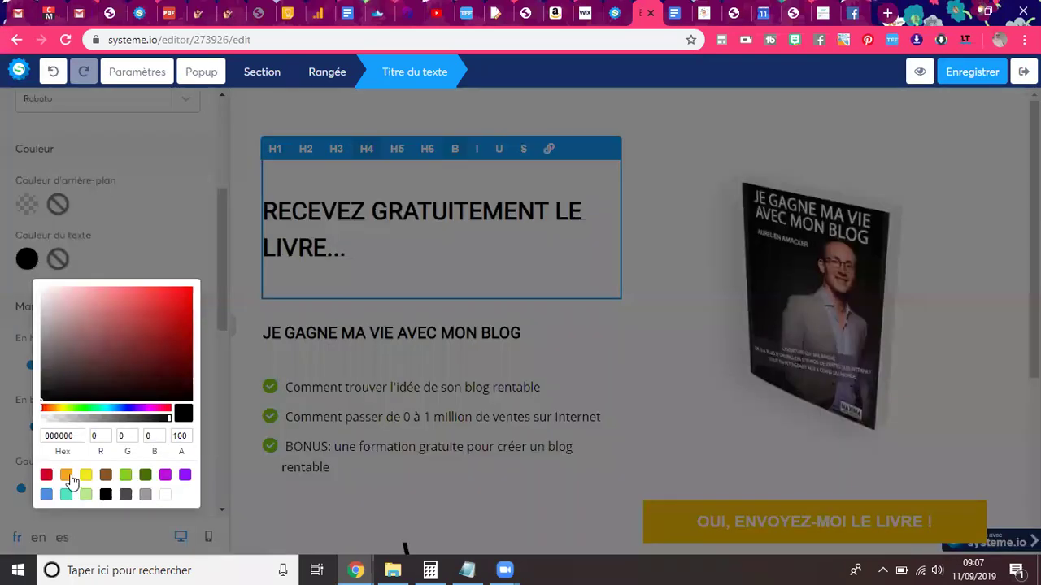
click(68, 476)
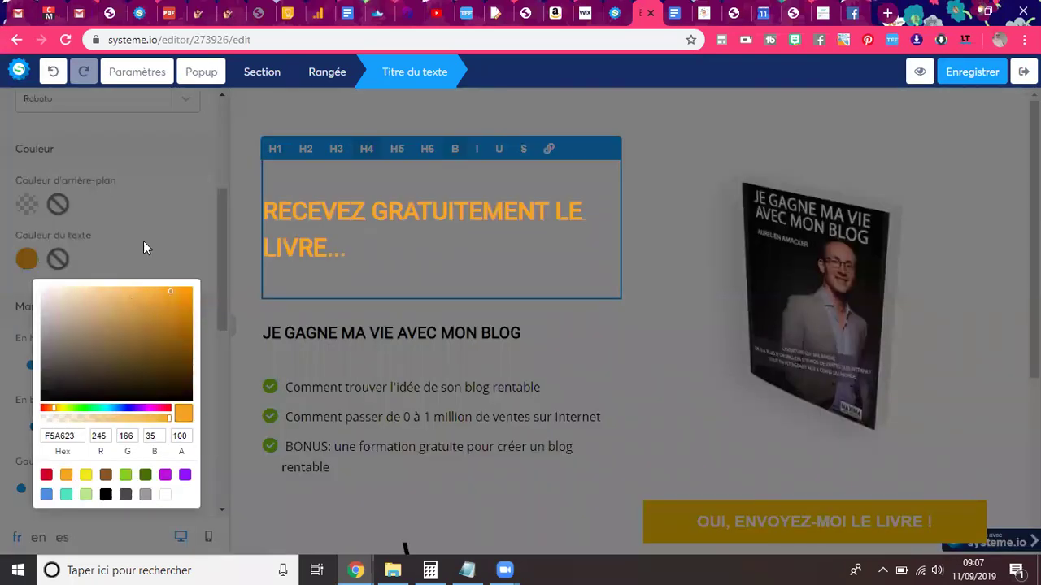
click(195, 223)
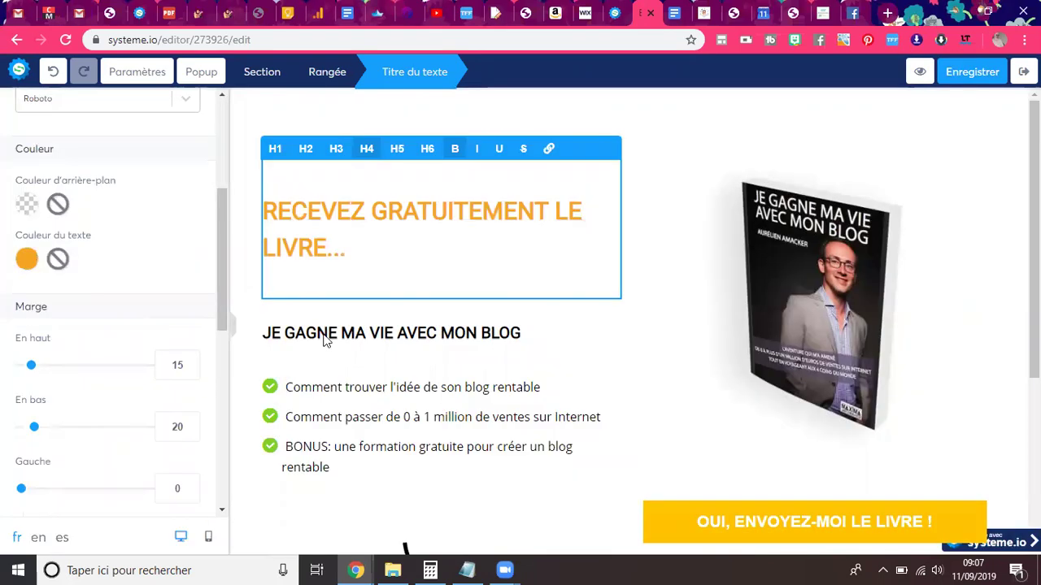
click(619, 351)
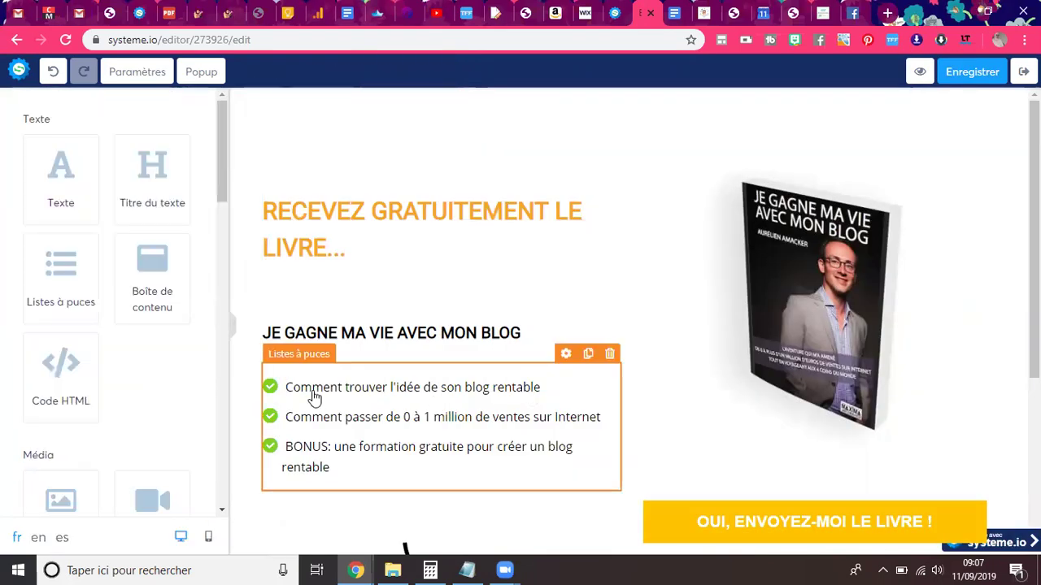
Choose the plain check mark (flaticon-check) as the icon of the bullet list under the subtitle.
click(287, 388)
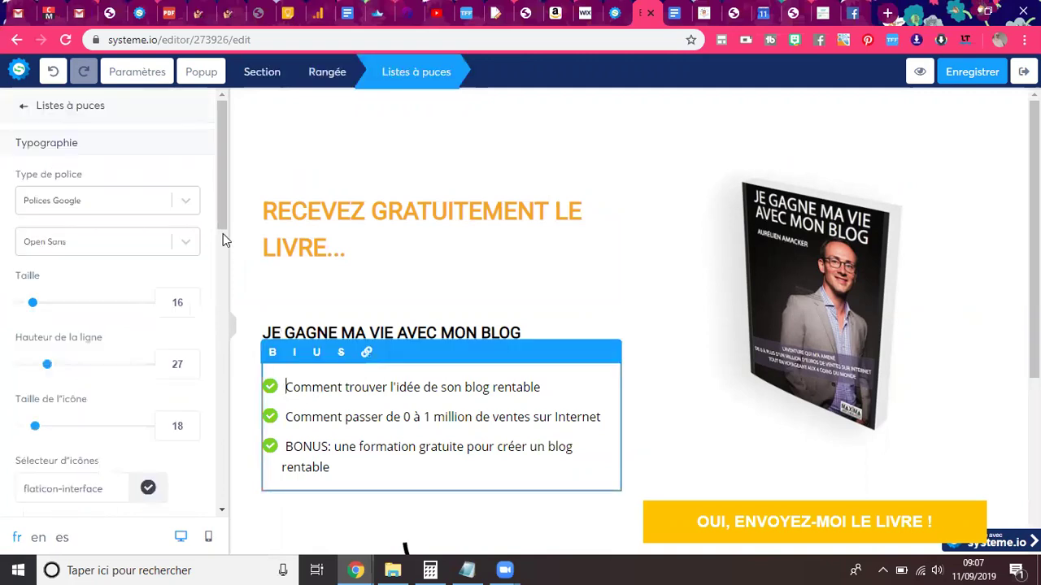
scroll(221, 220, down, 5)
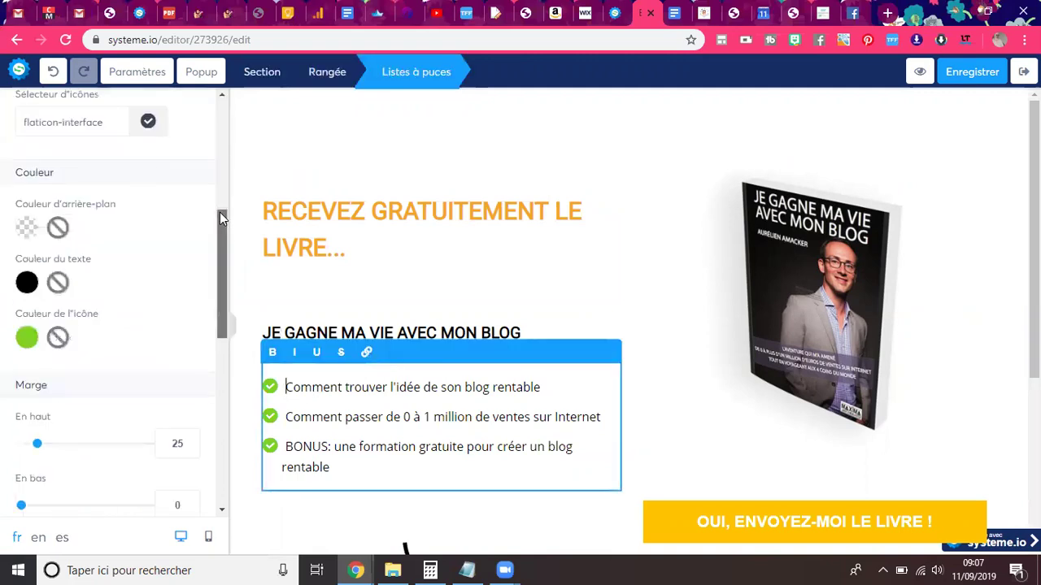
scroll(147, 188, up, 1)
click(147, 186)
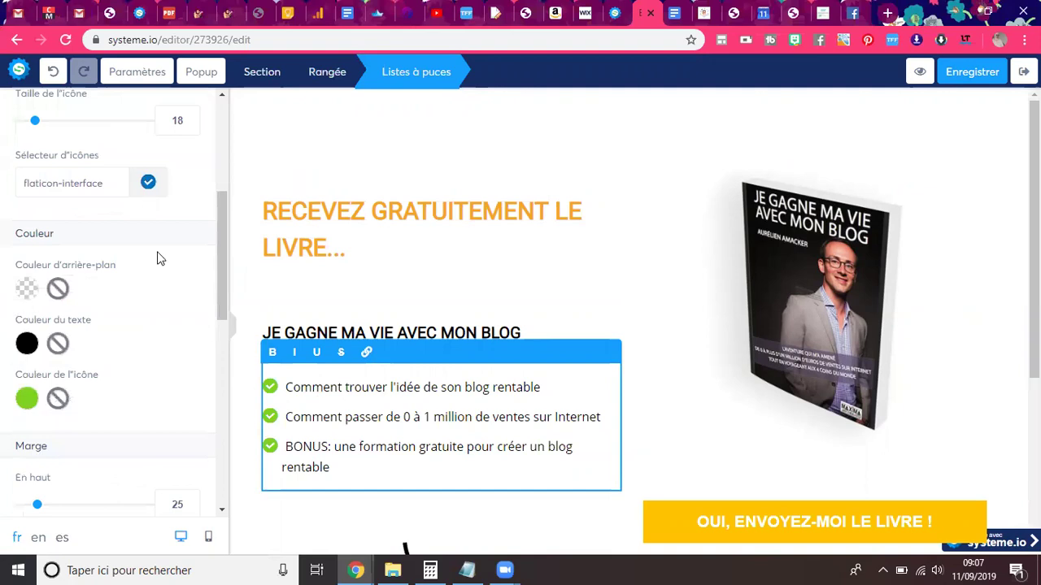
click(100, 275)
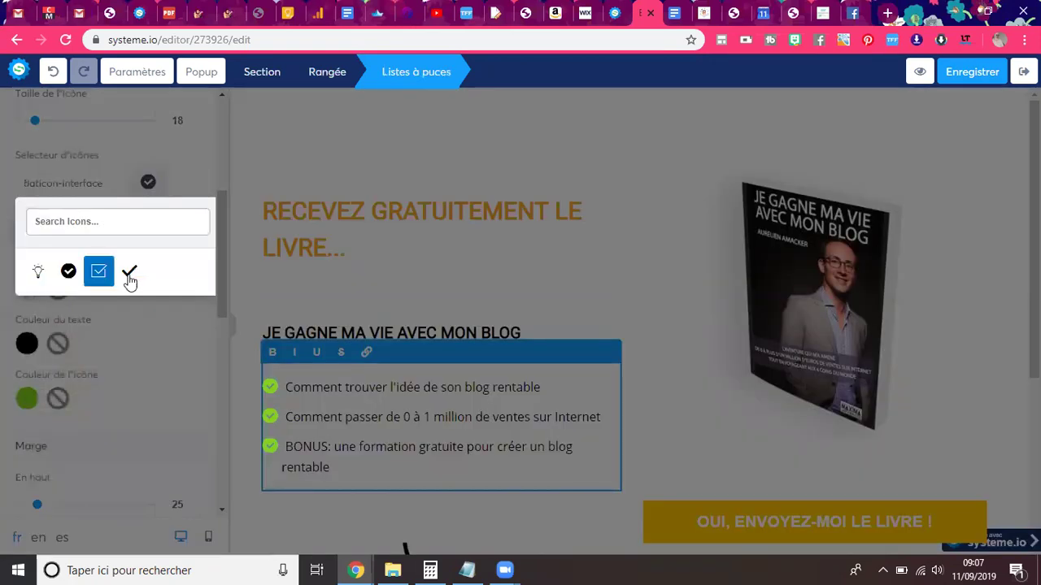
click(130, 276)
Set the icon colour of the bullet list to orange F5A623.
click(29, 400)
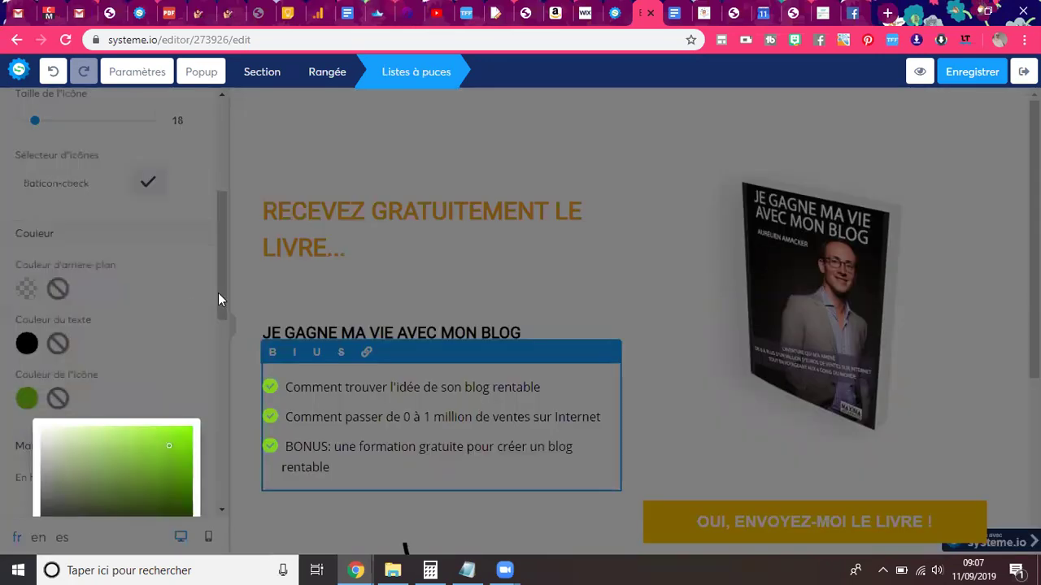
click(220, 298)
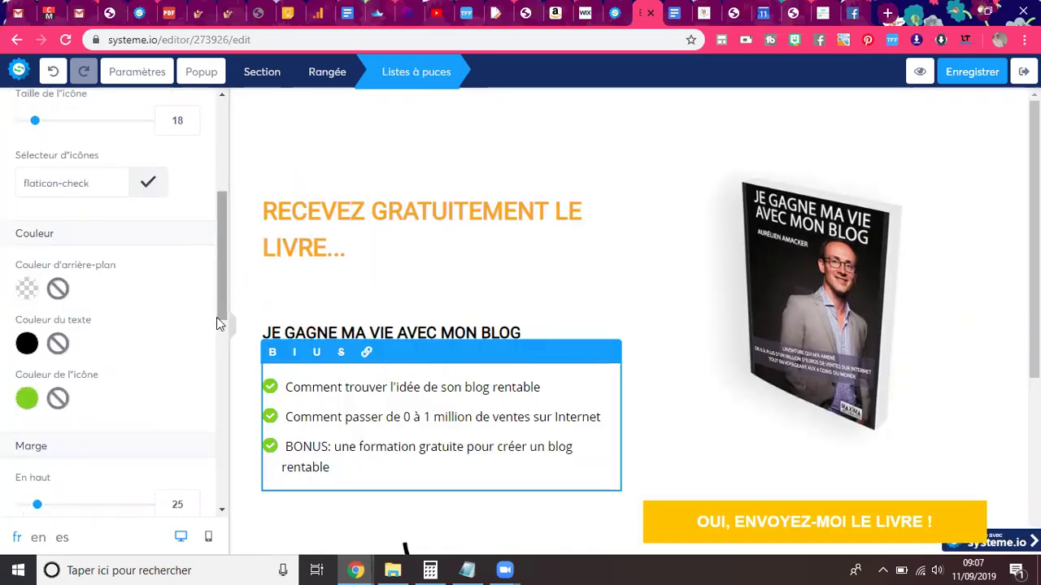
drag(218, 317, 220, 357)
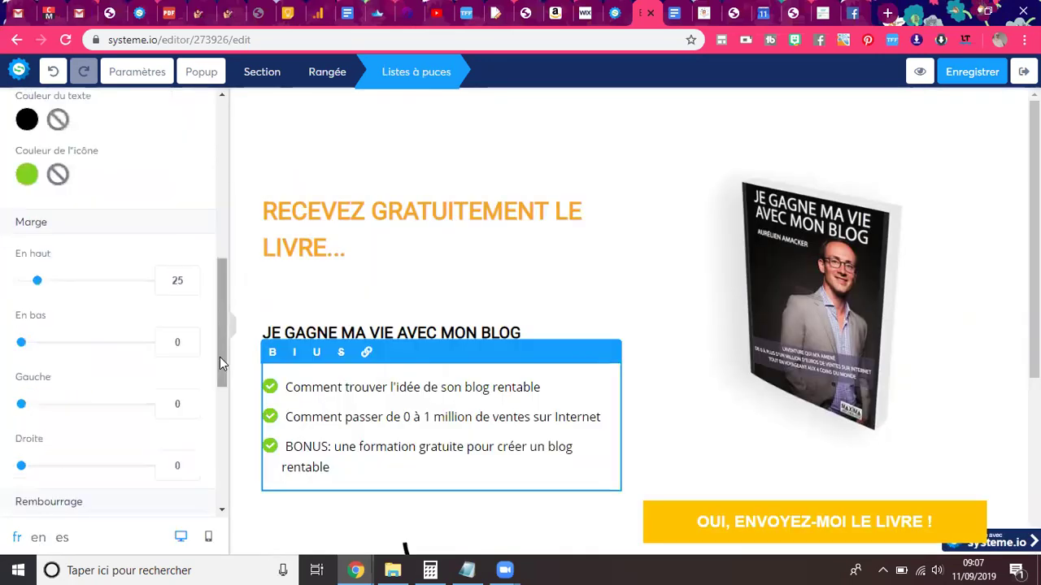
click(27, 175)
click(65, 391)
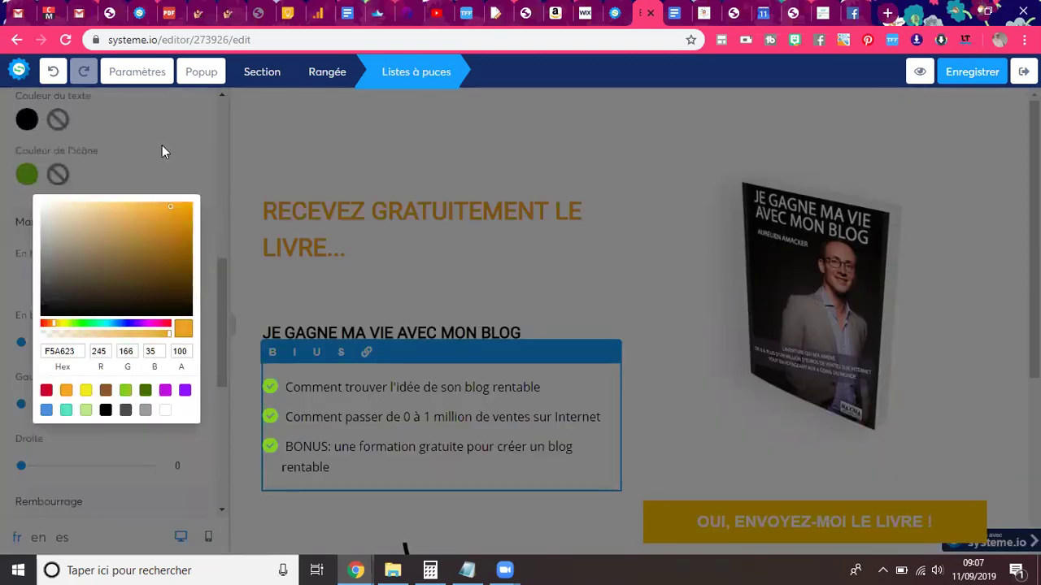
click(162, 145)
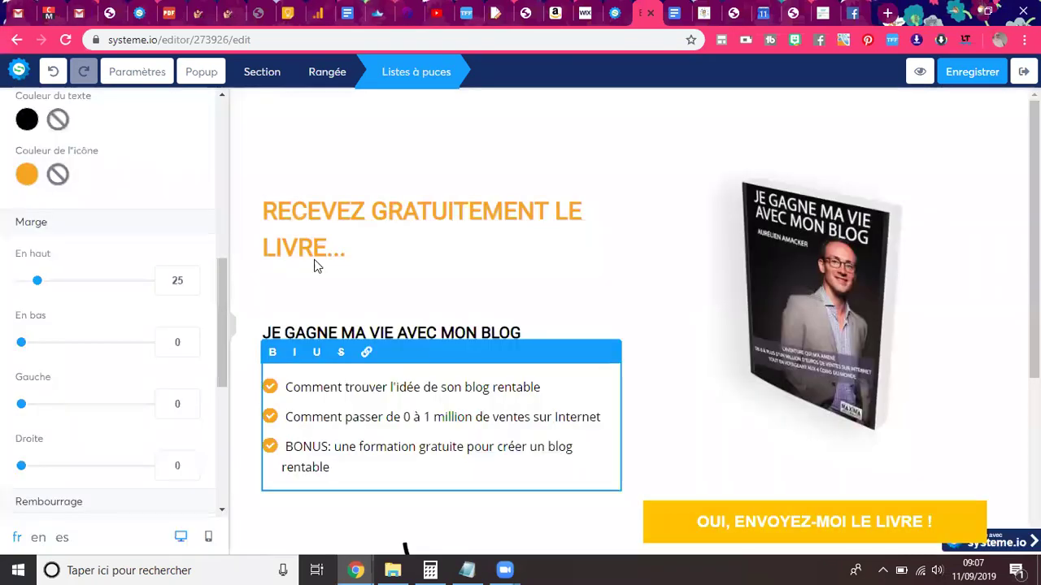
Open the image upload dialog from the book cover's settings and close it without choosing a file.
click(576, 284)
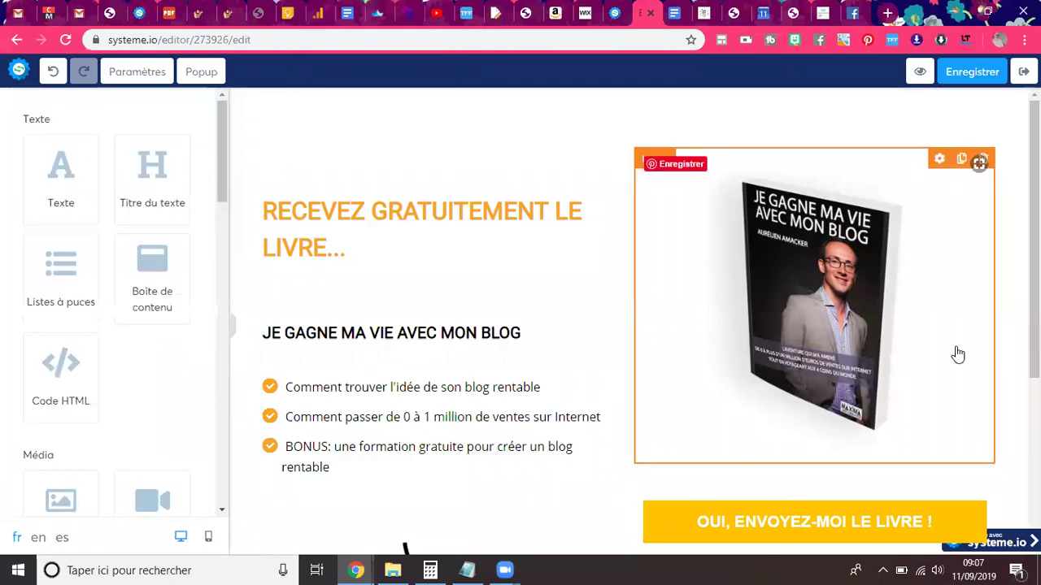
scroll(978, 164, down, 1)
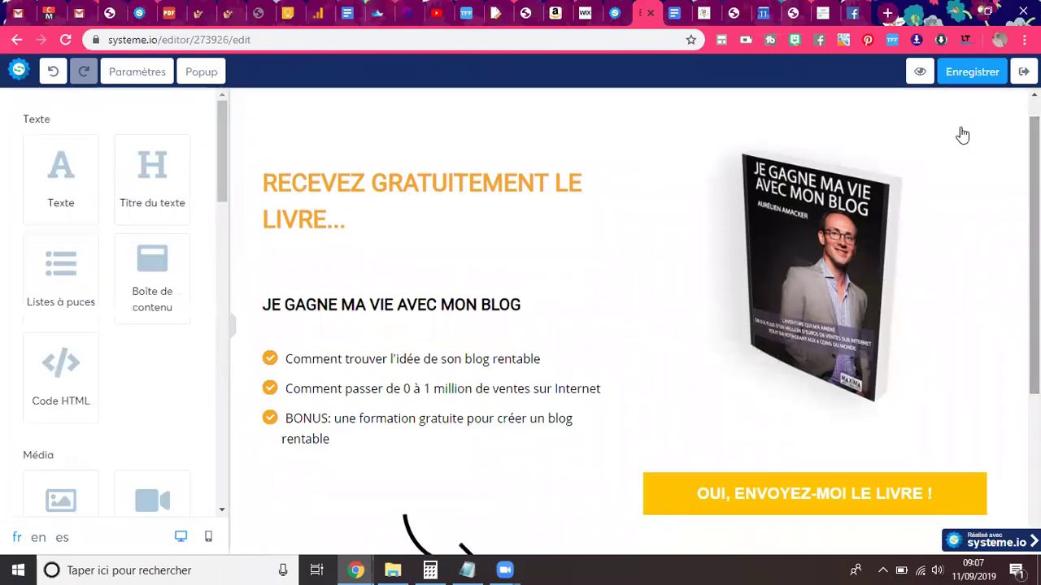
click(941, 135)
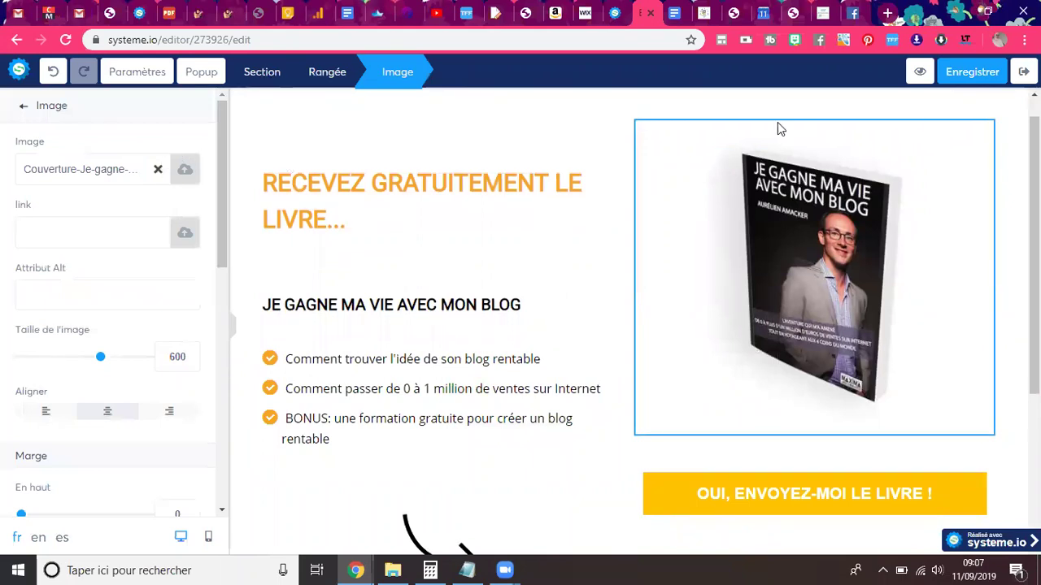
click(184, 170)
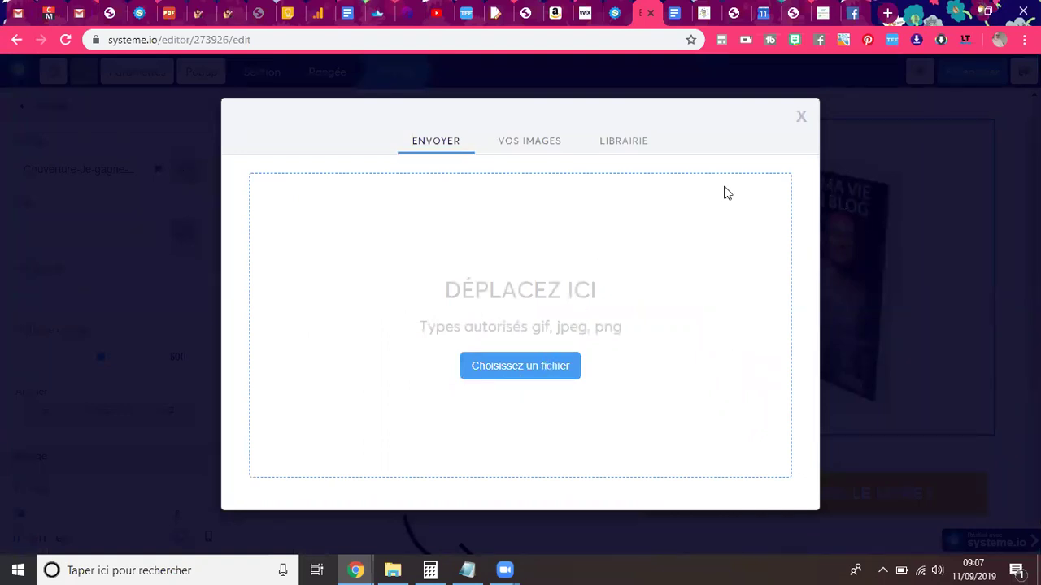
click(801, 117)
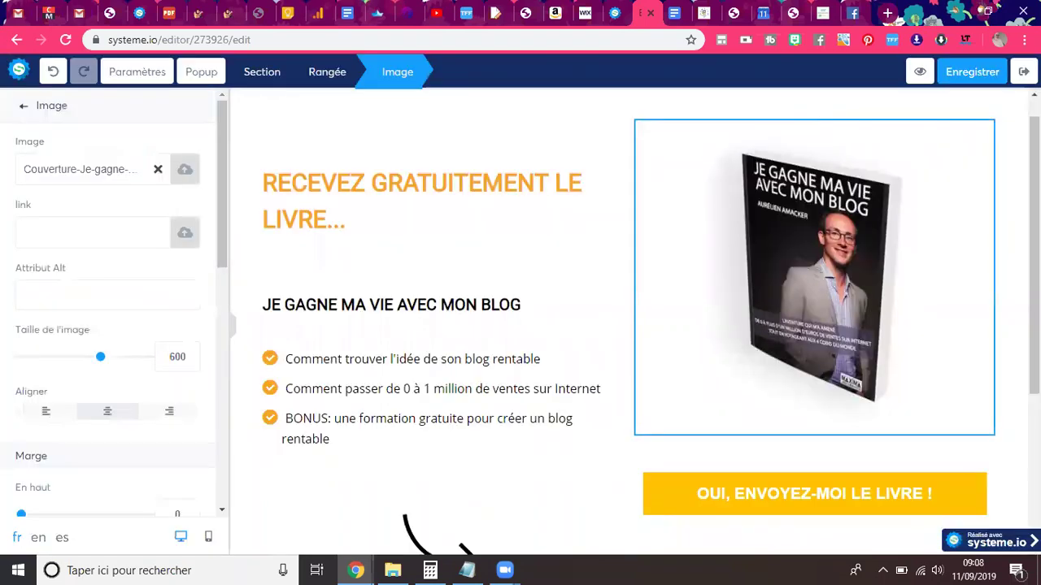
Delete the "Ils en parlent" section with the media logos at the end of the page and confirm the deletion.
drag(1034, 244, 1034, 392)
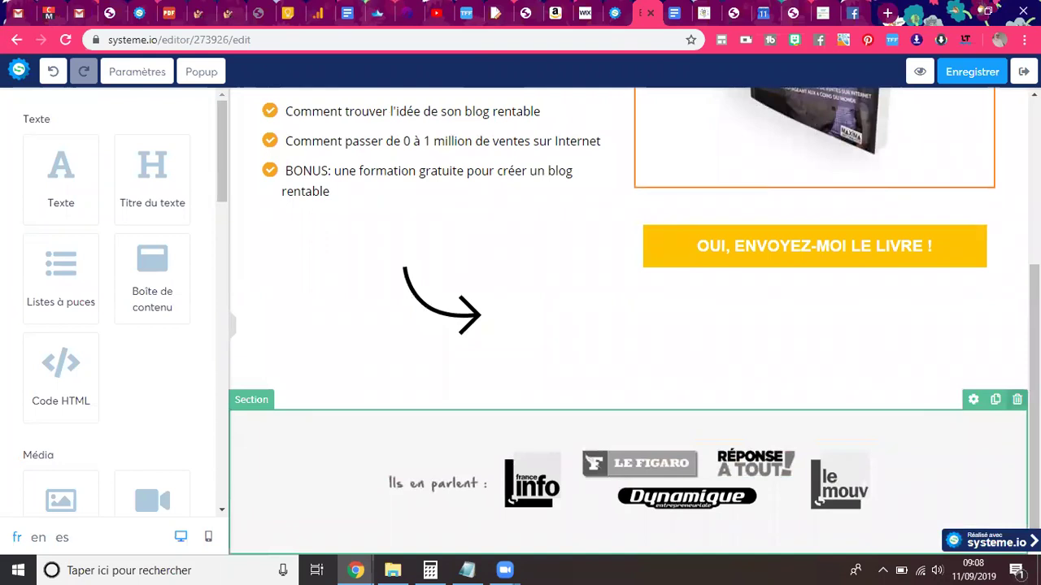
click(1017, 400)
click(585, 129)
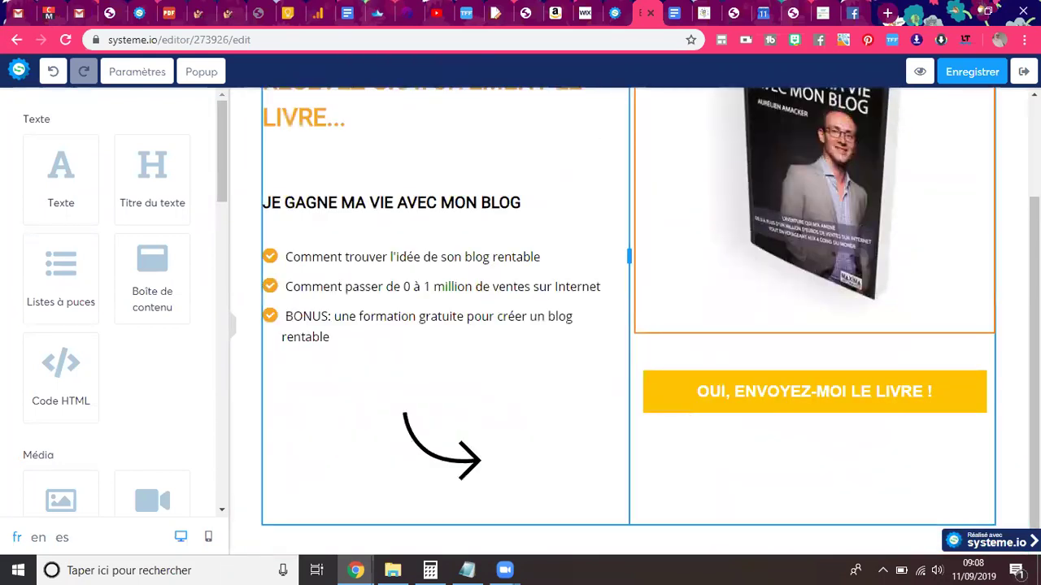
Add a form field between the book cover image and the "OUI, ENVOYEZ-MOI LE LIVRE !" button.
scroll(911, 515, up, 2)
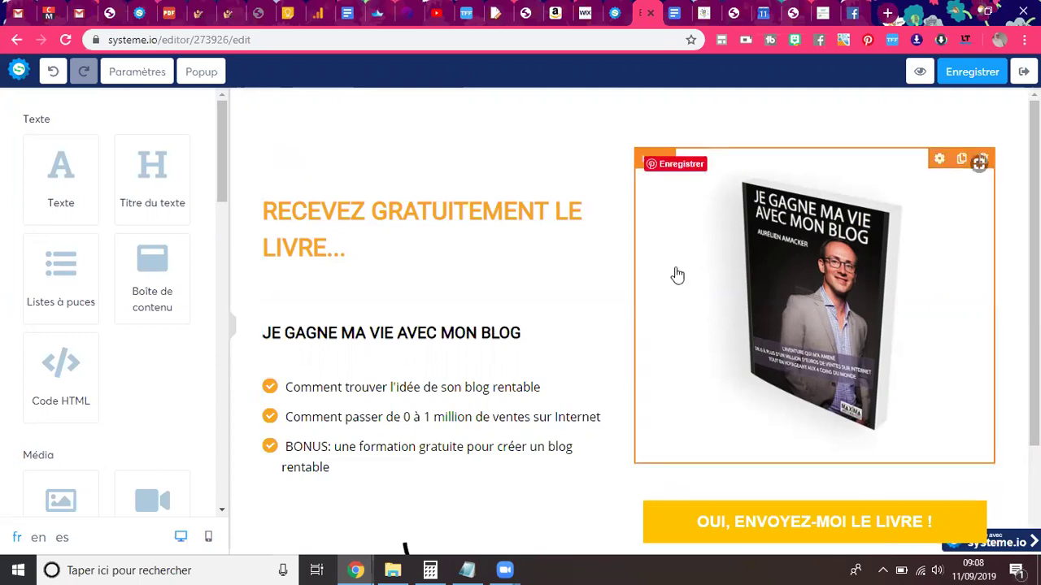
click(224, 221)
drag(226, 221, 214, 309)
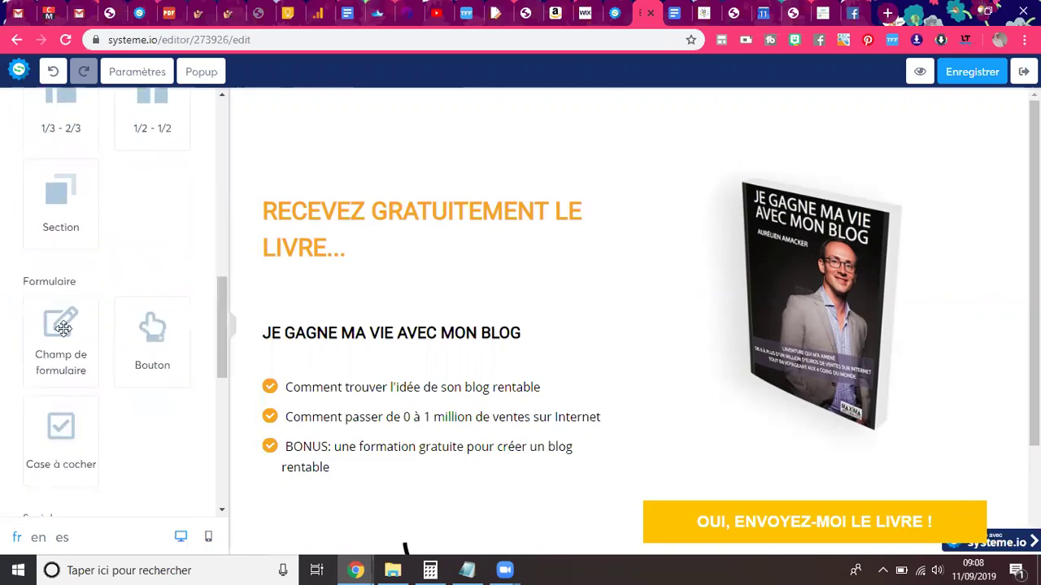
drag(63, 327, 806, 448)
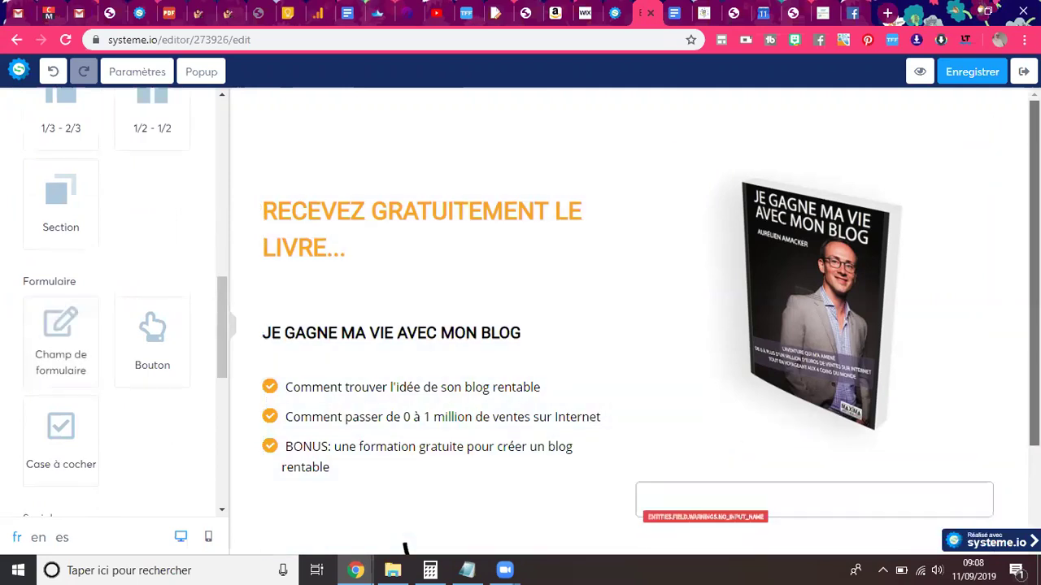
Set the data type of the new form field under the book cover to Email.
scroll(650, 317, down, 2)
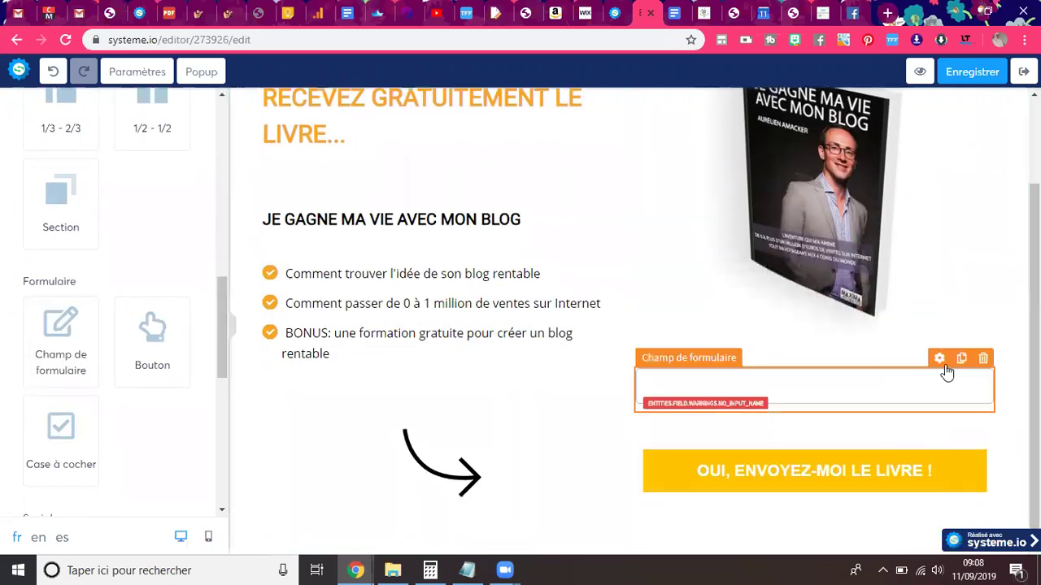
click(939, 360)
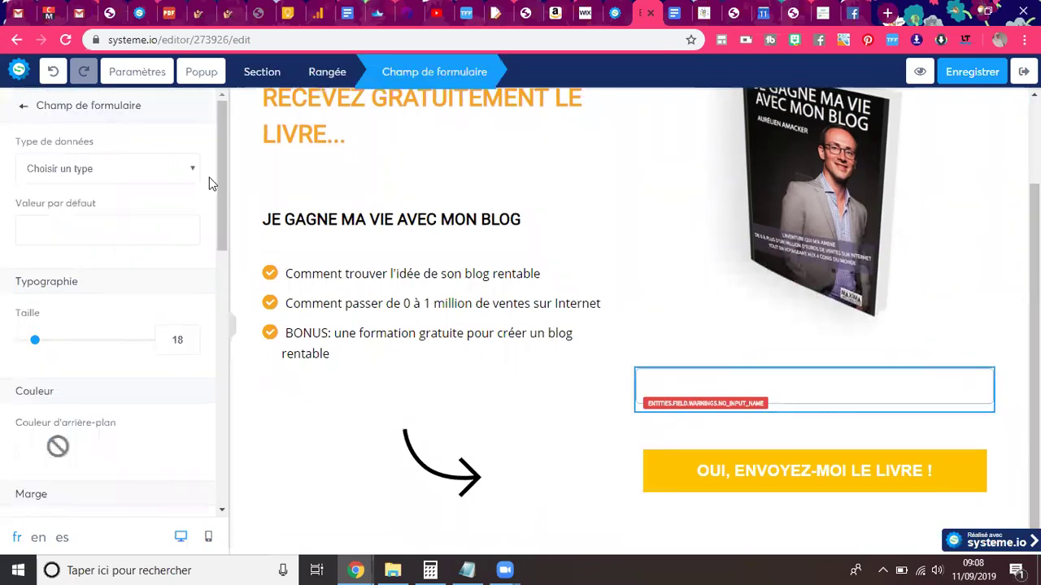
click(162, 172)
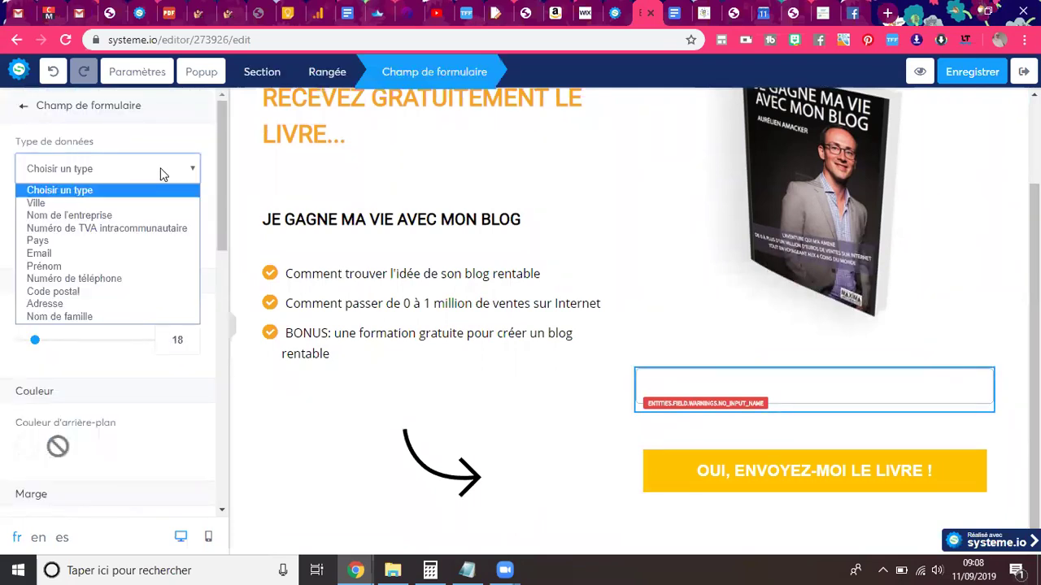
click(92, 257)
click(754, 440)
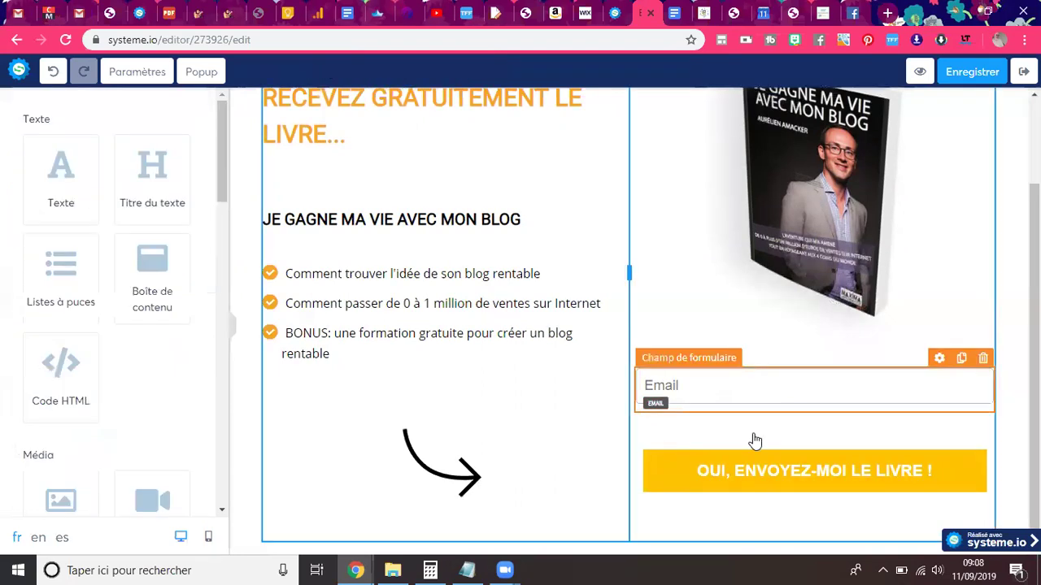
Try to move the "OUI, ENVOYEZ-MOI LE LIVRE !" button directly beneath the Email field.
drag(789, 453, 799, 428)
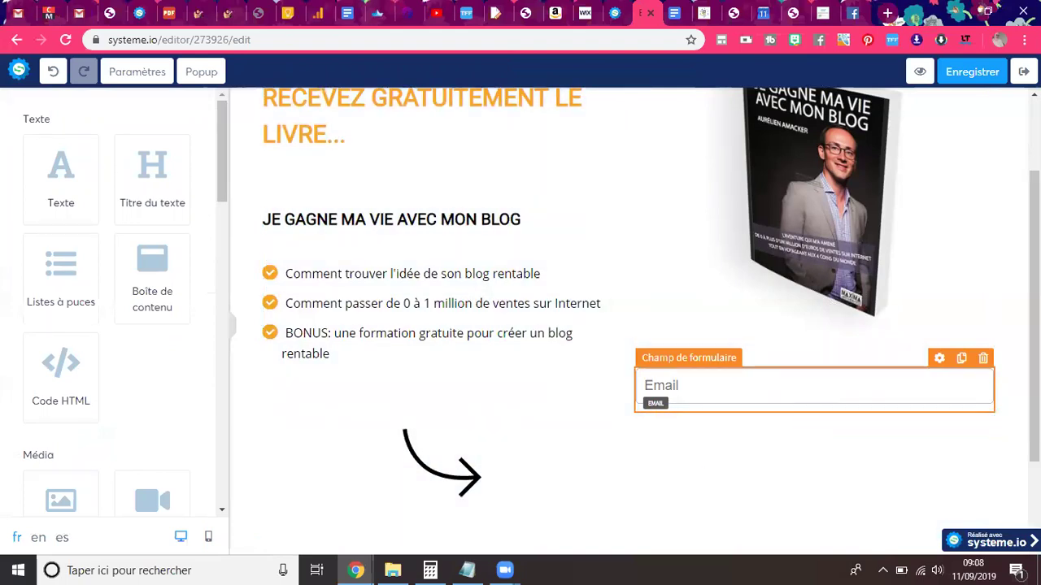
drag(1034, 366, 1034, 445)
drag(701, 492, 848, 294)
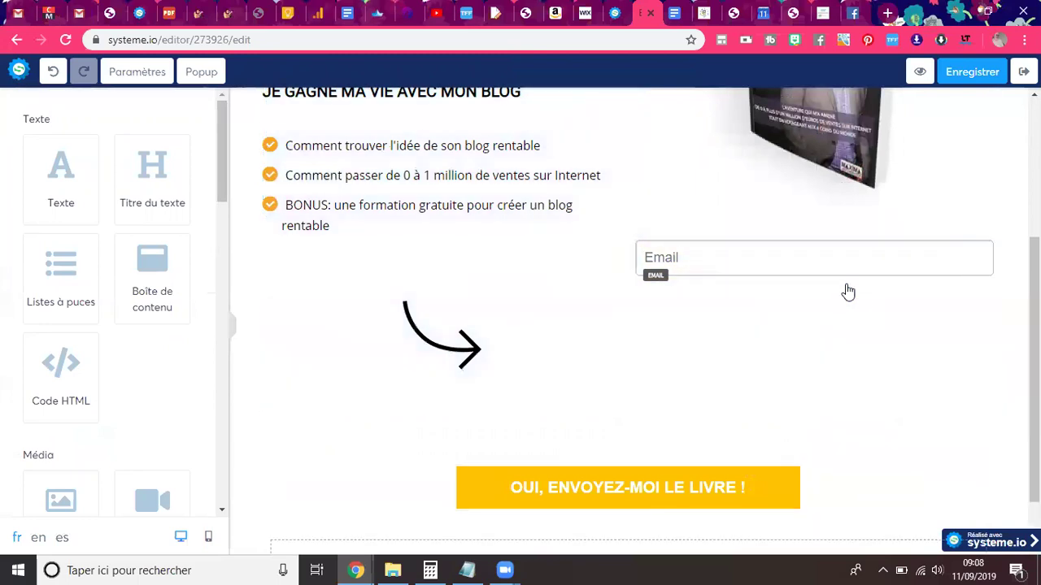
Undo the button moves and delete the empty row below the "OUI, ENVOYEZ-MOI LE LIVRE !" button.
click(53, 73)
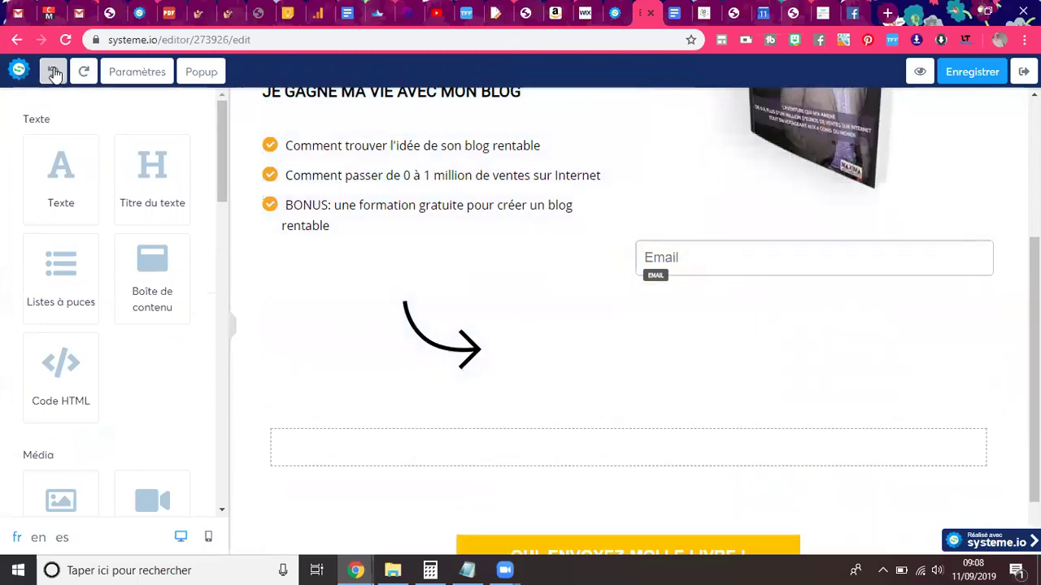
click(54, 73)
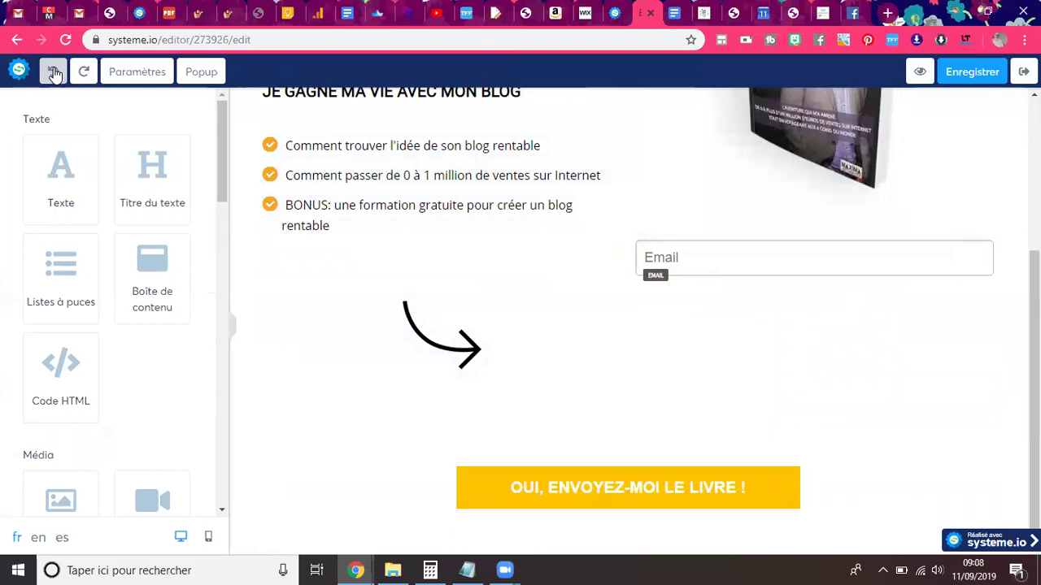
click(52, 71)
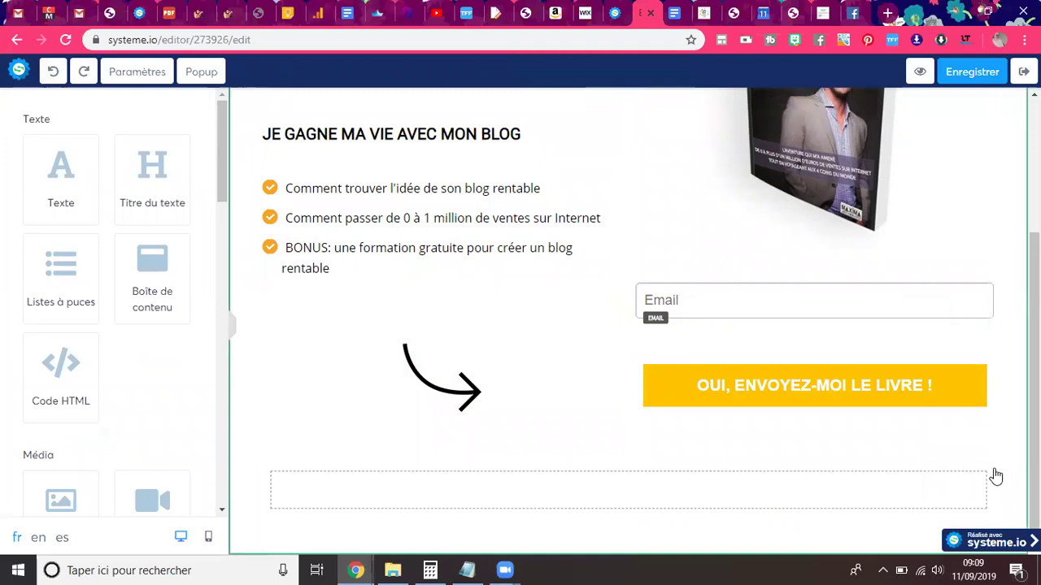
click(983, 446)
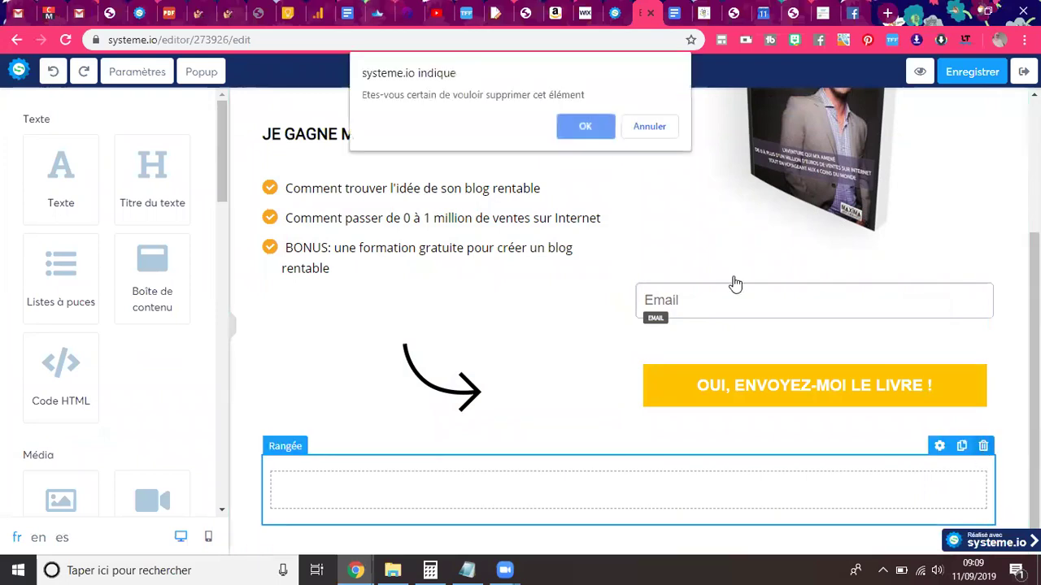
click(585, 129)
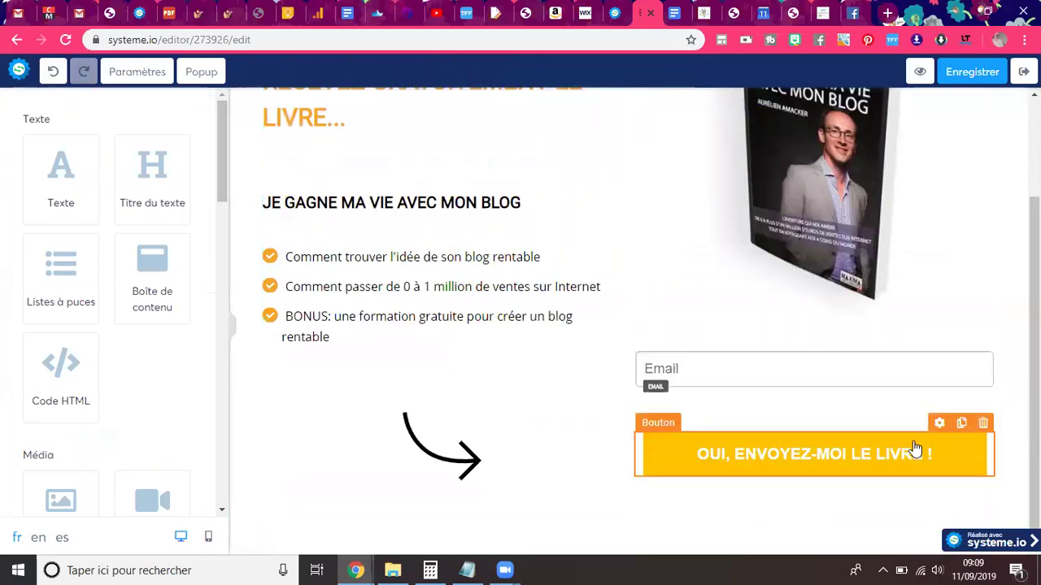
Set the top margin of the "OUI, ENVOYEZ-MOI LE LIVRE !" button to 0.
click(938, 424)
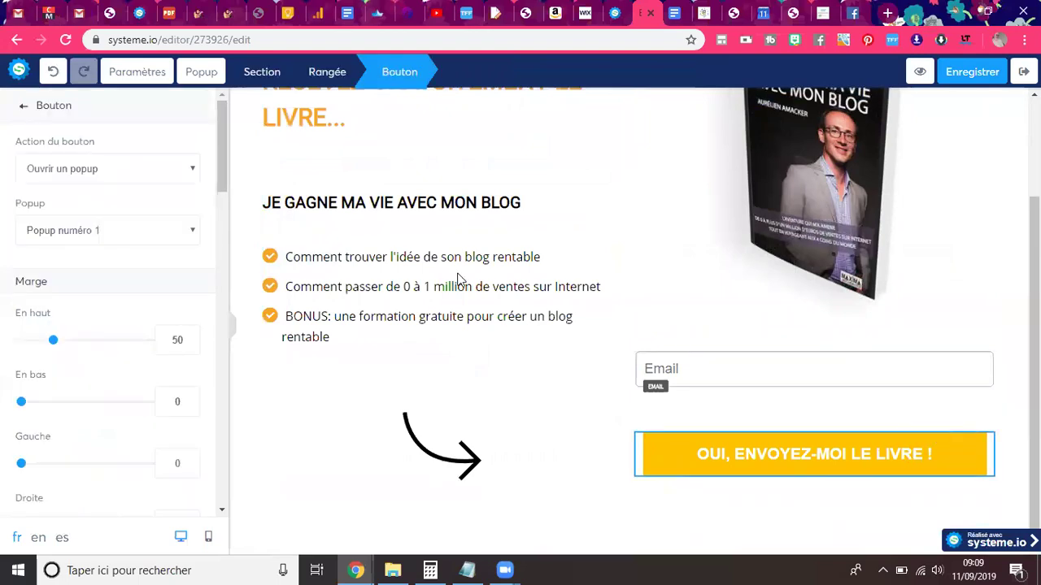
drag(54, 345, 7, 349)
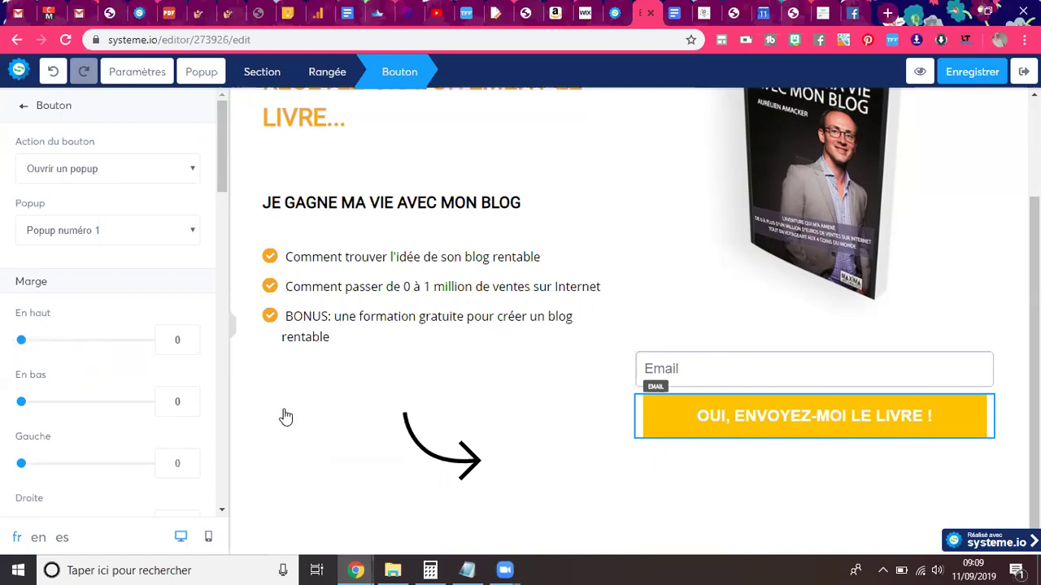
click(326, 406)
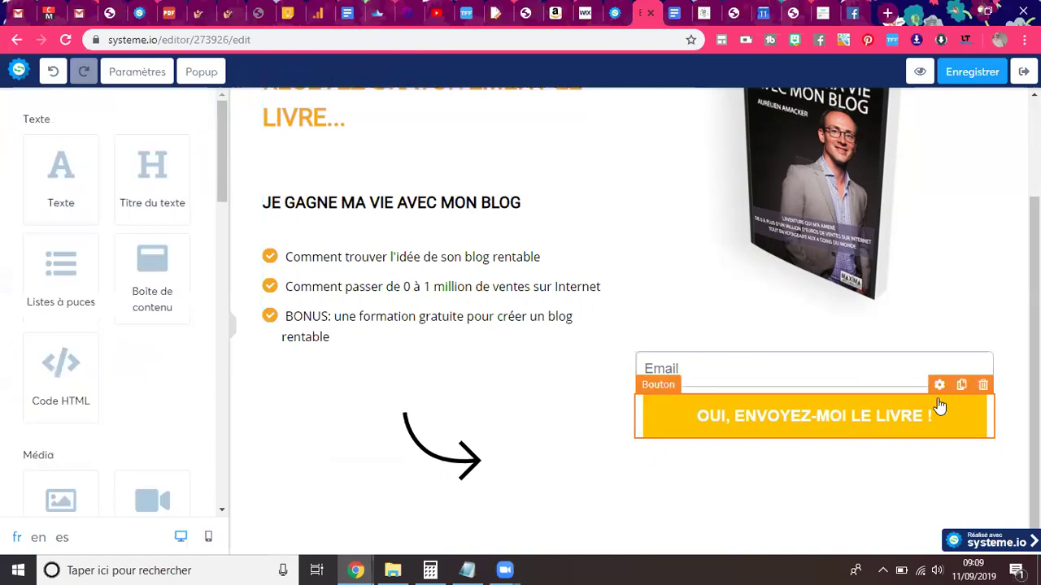
click(1018, 394)
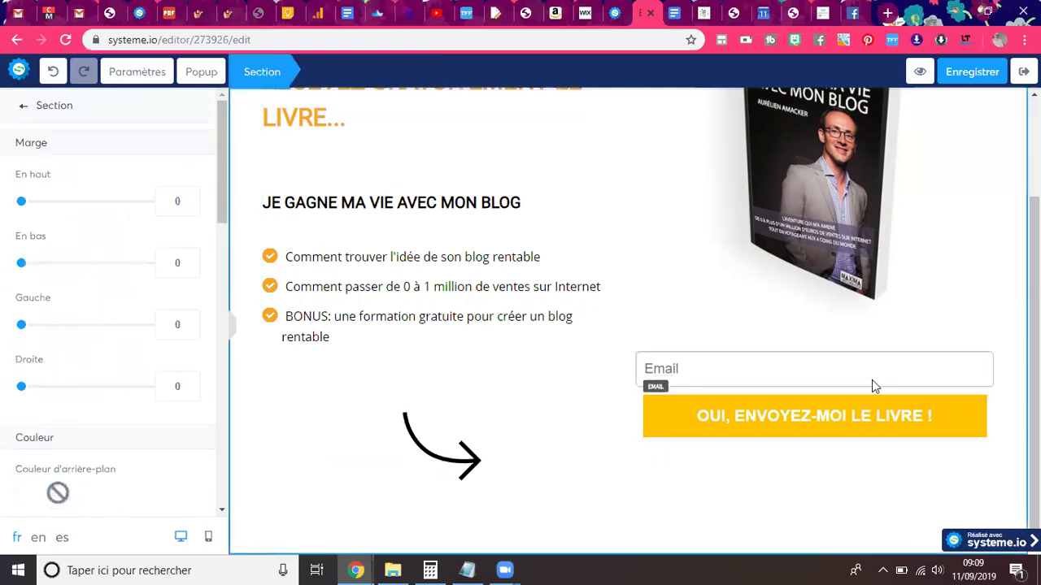
key(Escape)
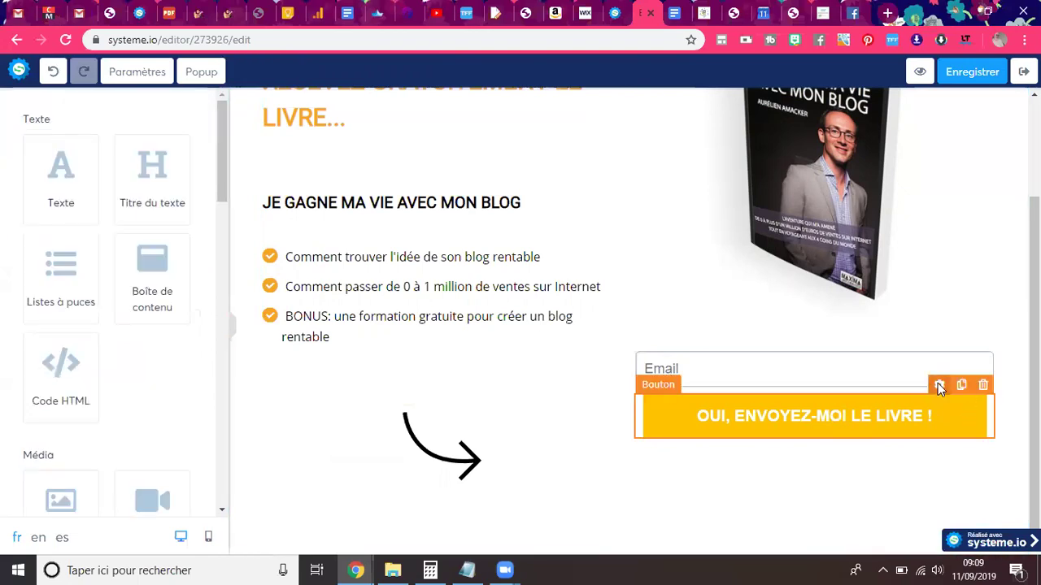
Set the "OUI, ENVOYEZ-MOI LE LIVRE !" button's action to "Vers l'étape suivante dans le tunnel", and save the page and leave the editor.
click(937, 385)
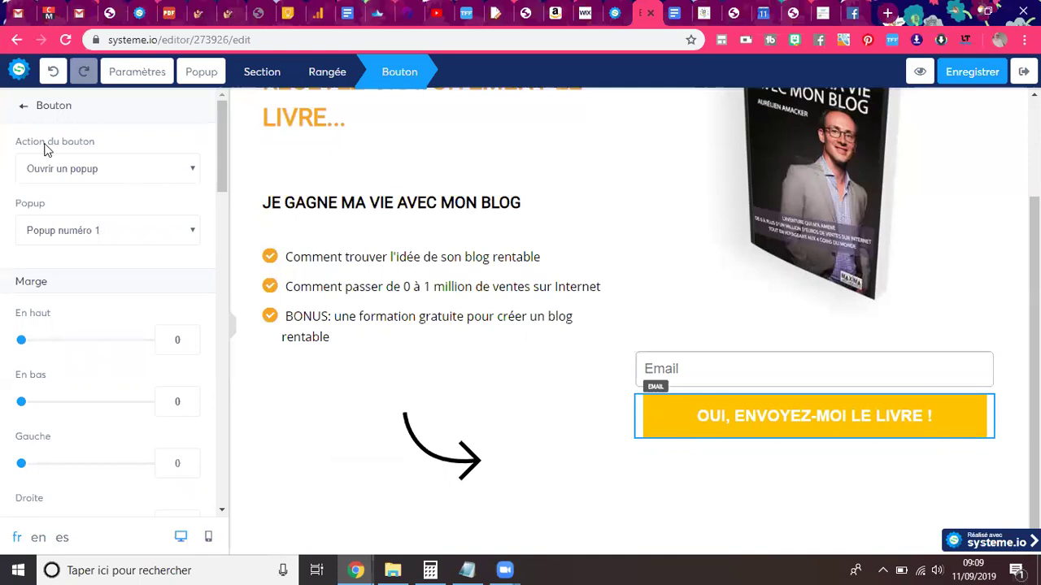
click(91, 174)
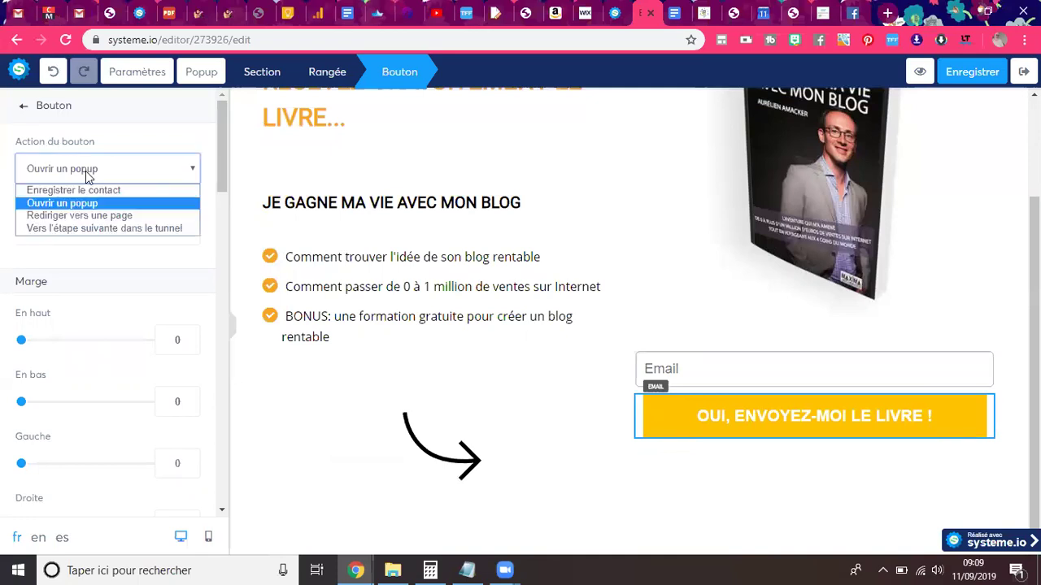
click(109, 229)
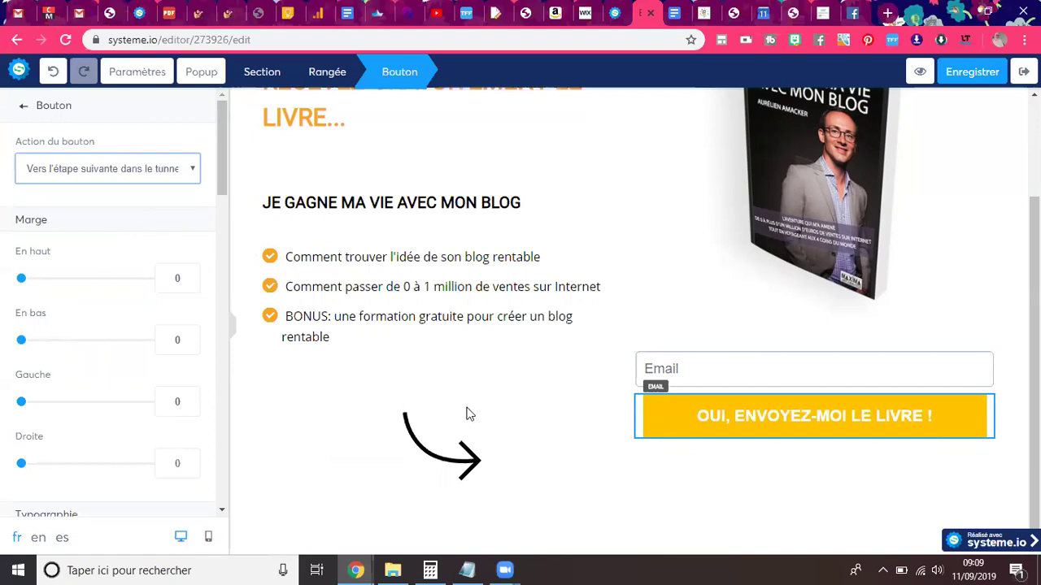
click(971, 72)
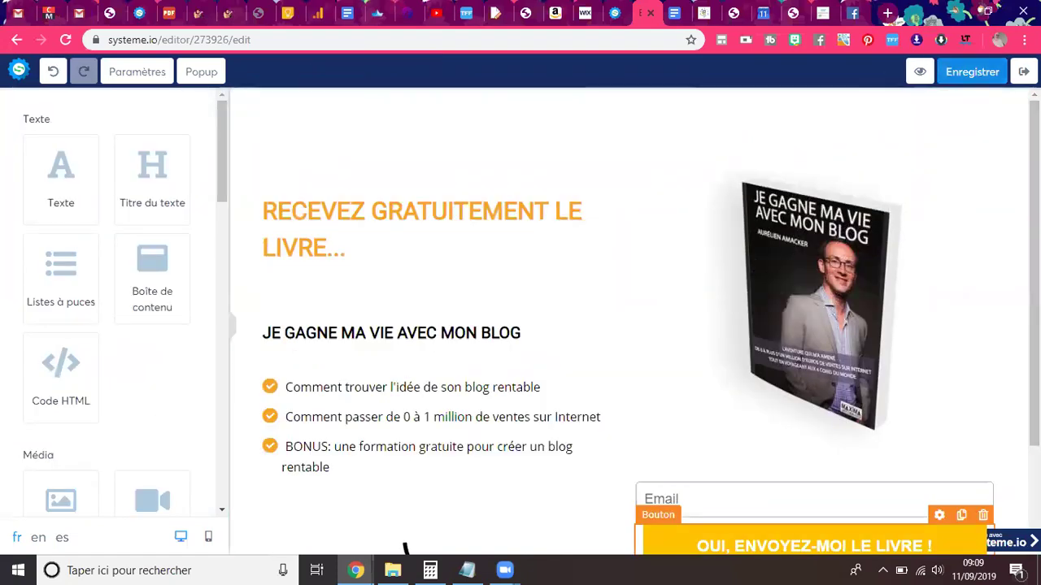
click(1024, 71)
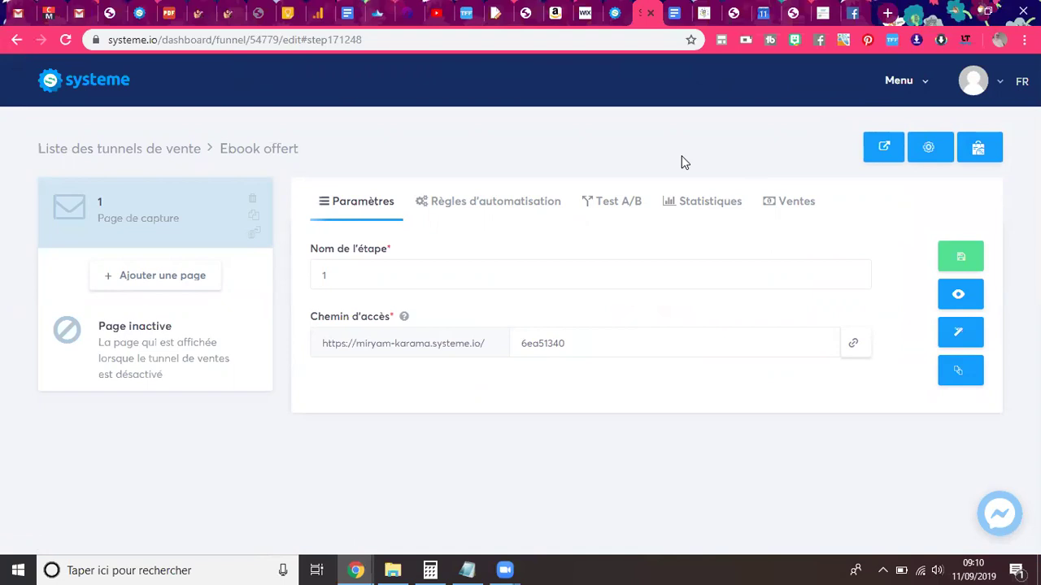
Replace the capture page's access path with "ebook-offert" and save the step settings.
double_click(545, 345)
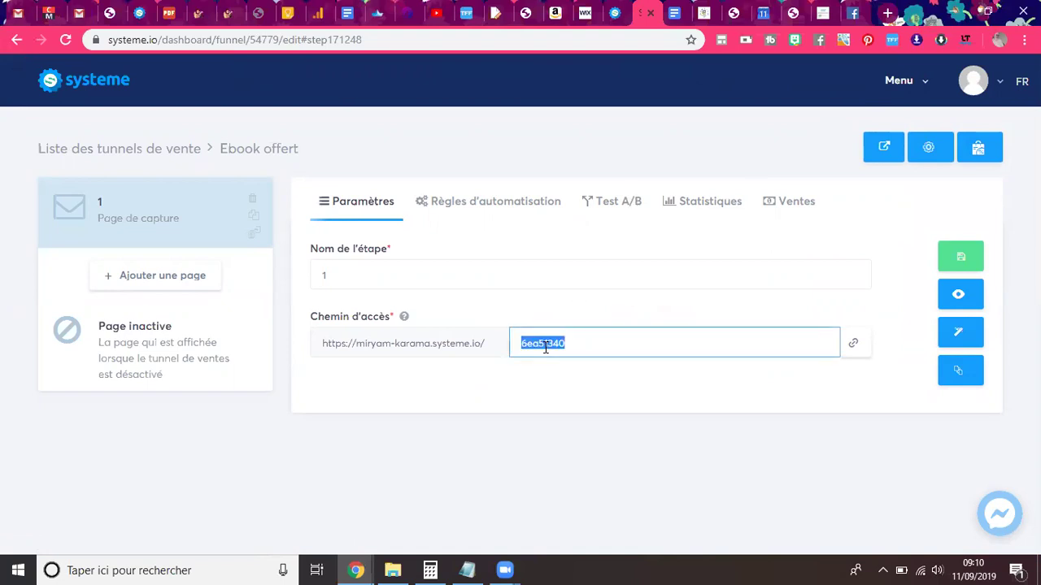
text(ebook-offert)
click(956, 265)
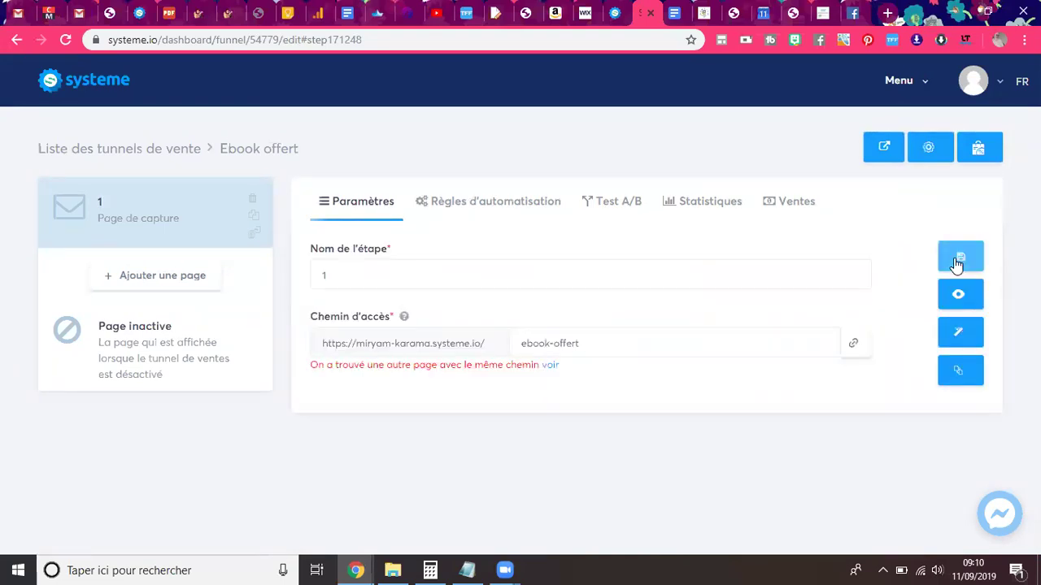
Append "-1" to the capture page's access path, making it "ebook-offert-1", and save the settings.
click(680, 348)
text(-1)
click(955, 262)
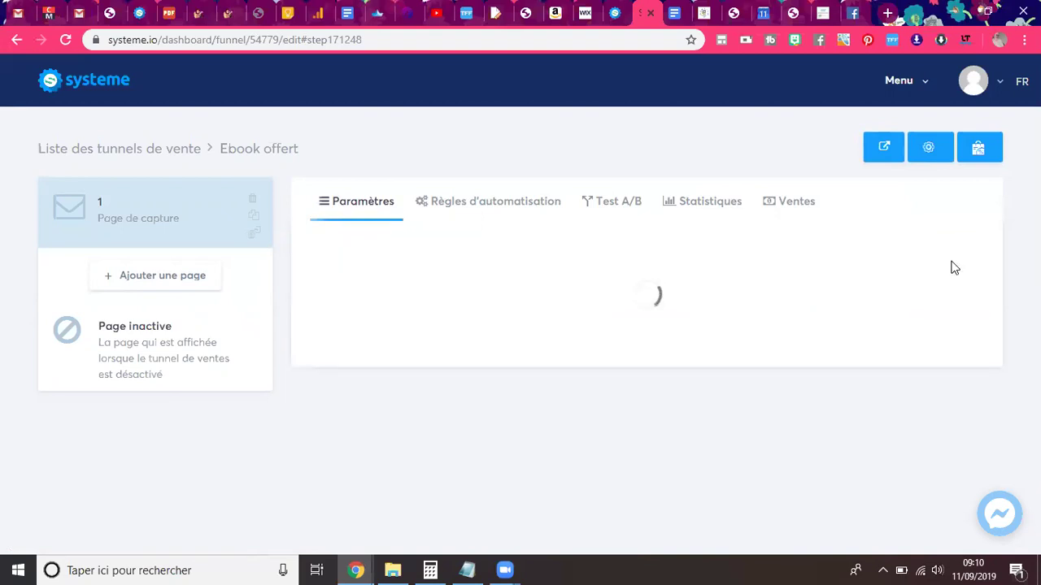
Add a funnel page named "Merci -" of type "Page de remerciement", using the "Page de confirmation opt-in" template.
click(200, 274)
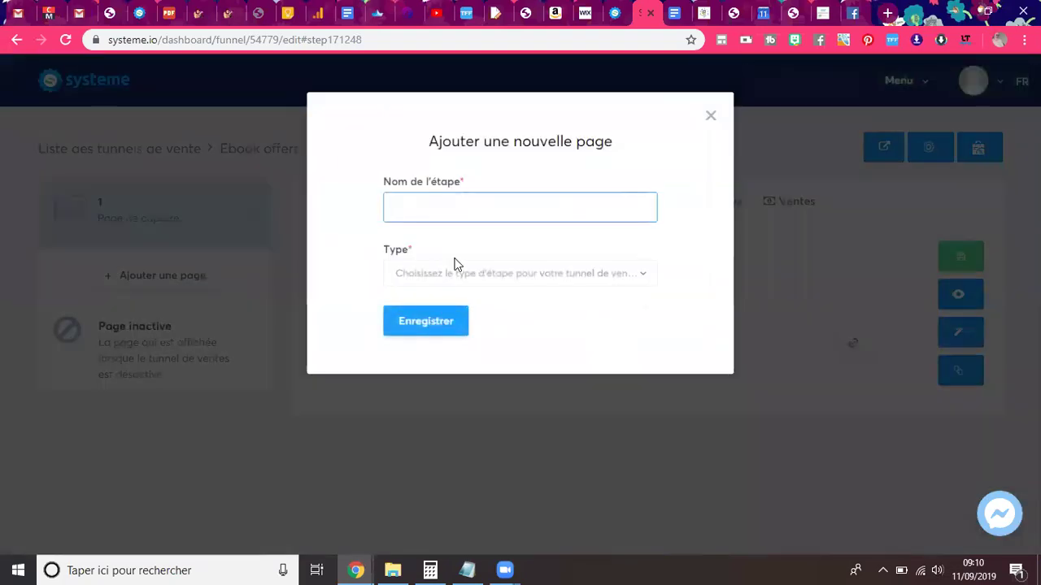
text(Merci -)
click(443, 281)
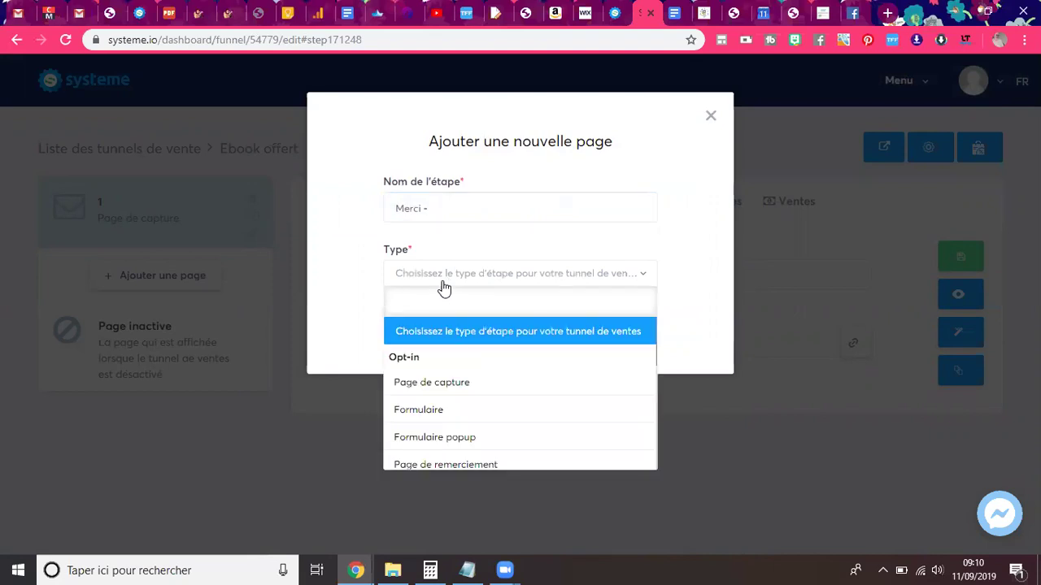
text(page)
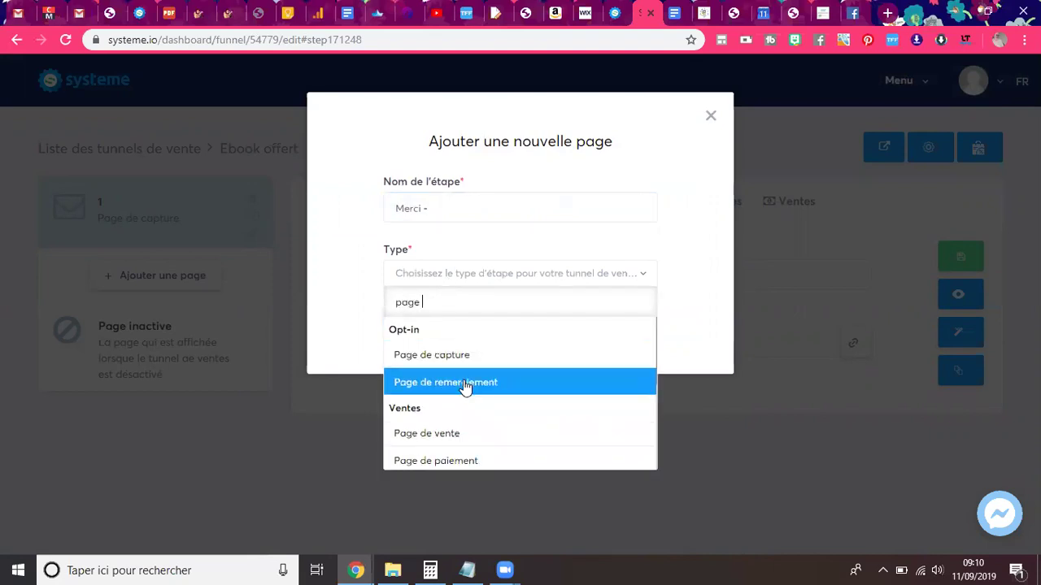
click(463, 382)
click(426, 322)
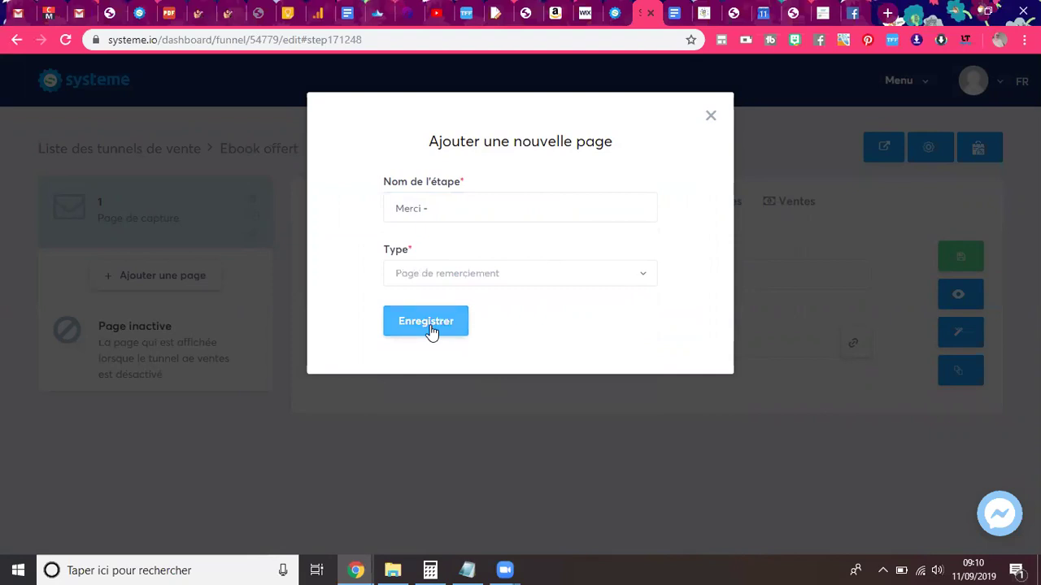
click(428, 323)
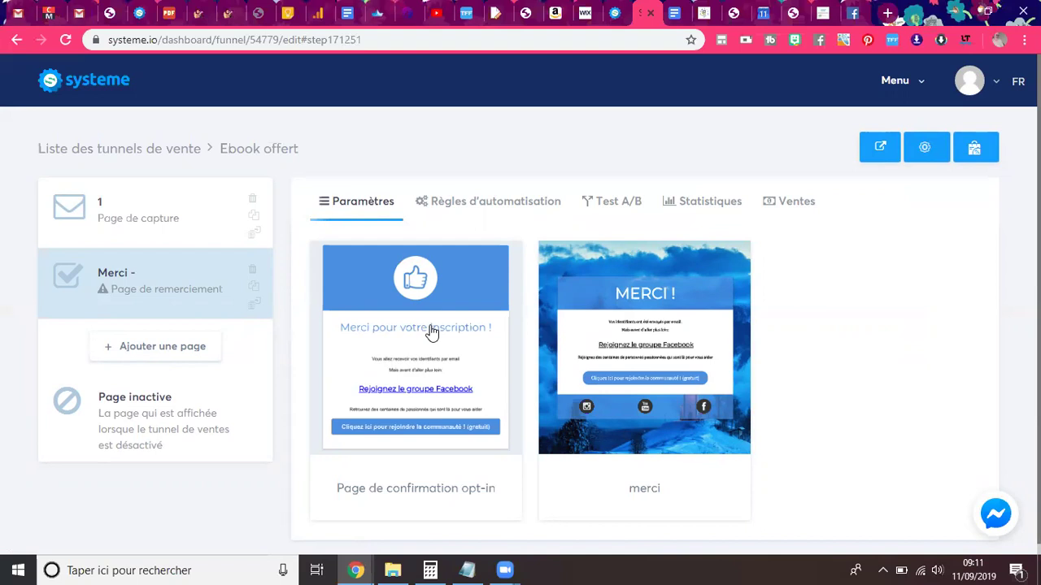
mouse_move(442, 360)
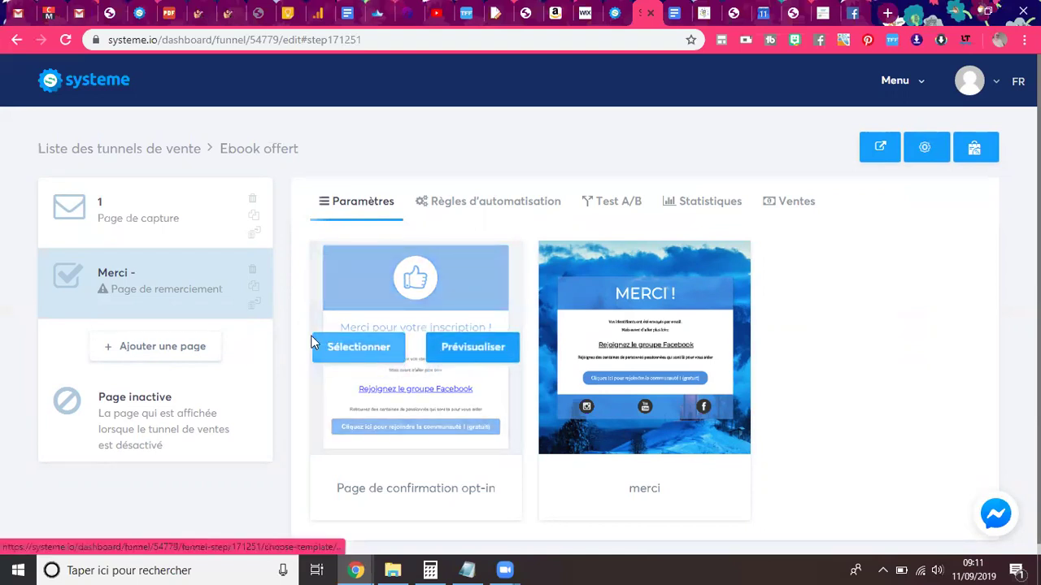
click(354, 358)
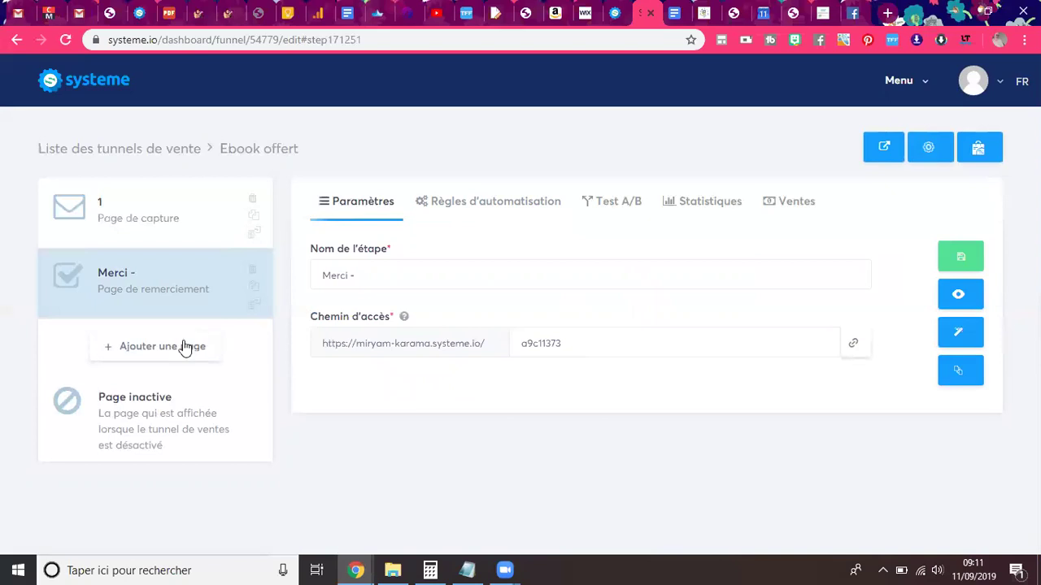
Add another funnel page named "1" of type "Formulaire", using the "Vert" template.
click(153, 353)
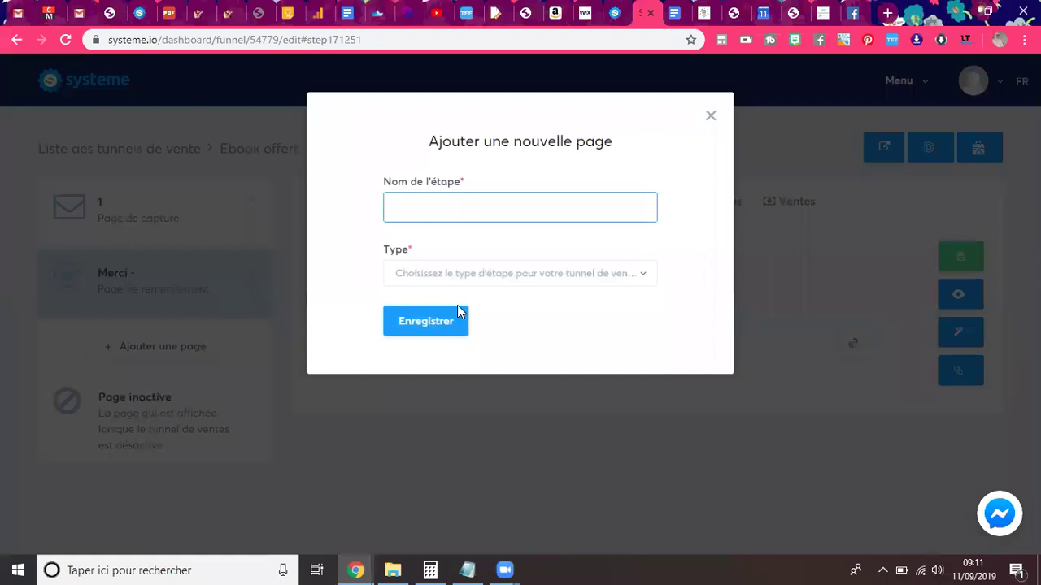
text(1)
click(431, 274)
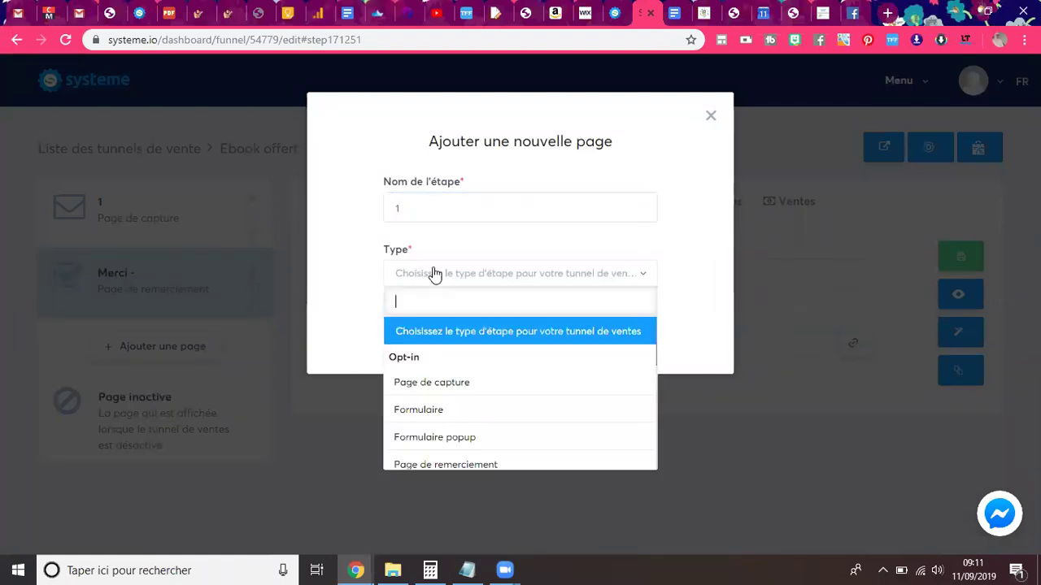
click(424, 420)
click(401, 325)
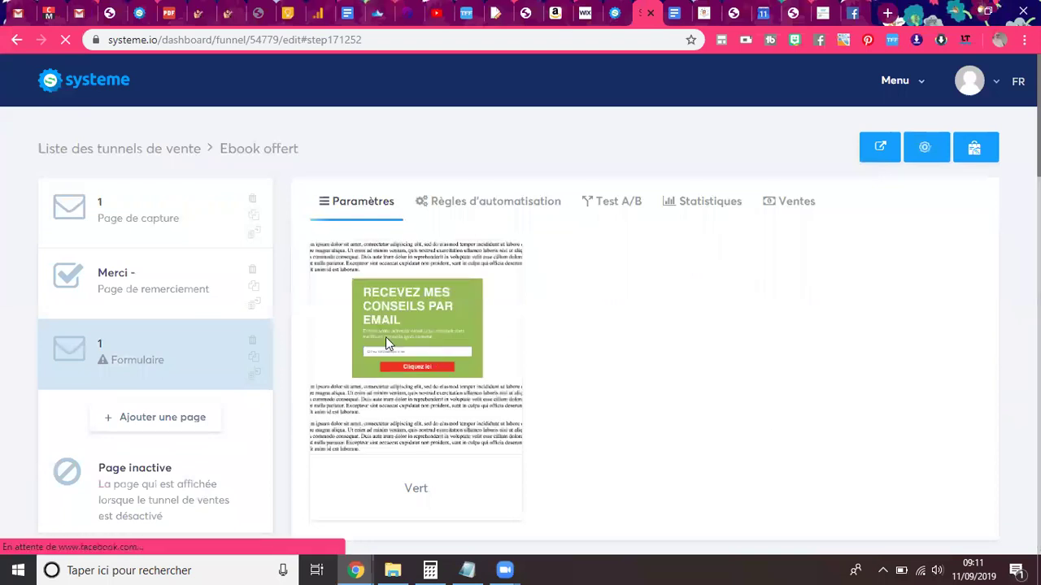
click(371, 350)
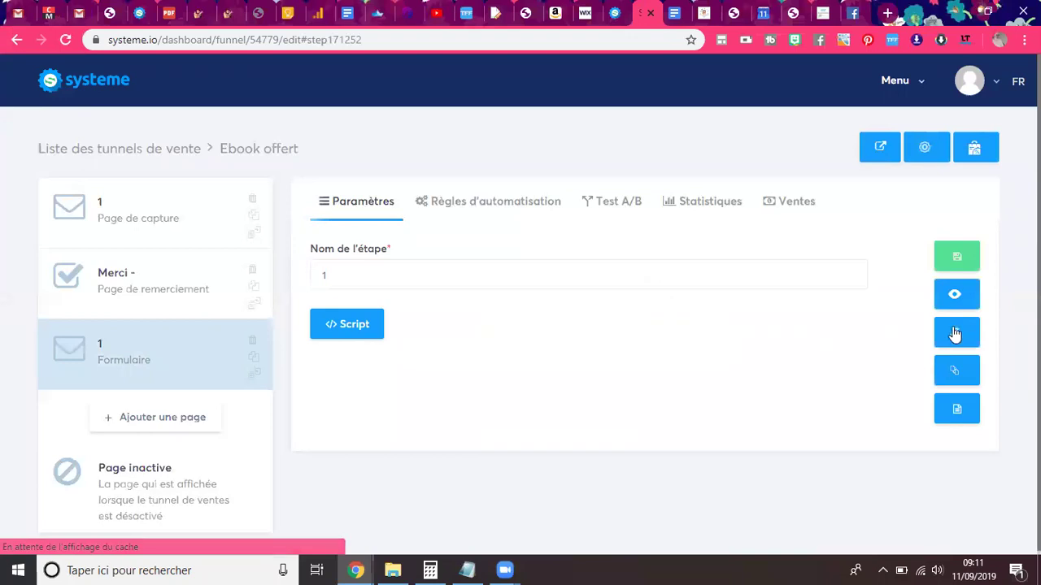
Open the form in the page editor and set its background colour to orange F5A623.
click(957, 332)
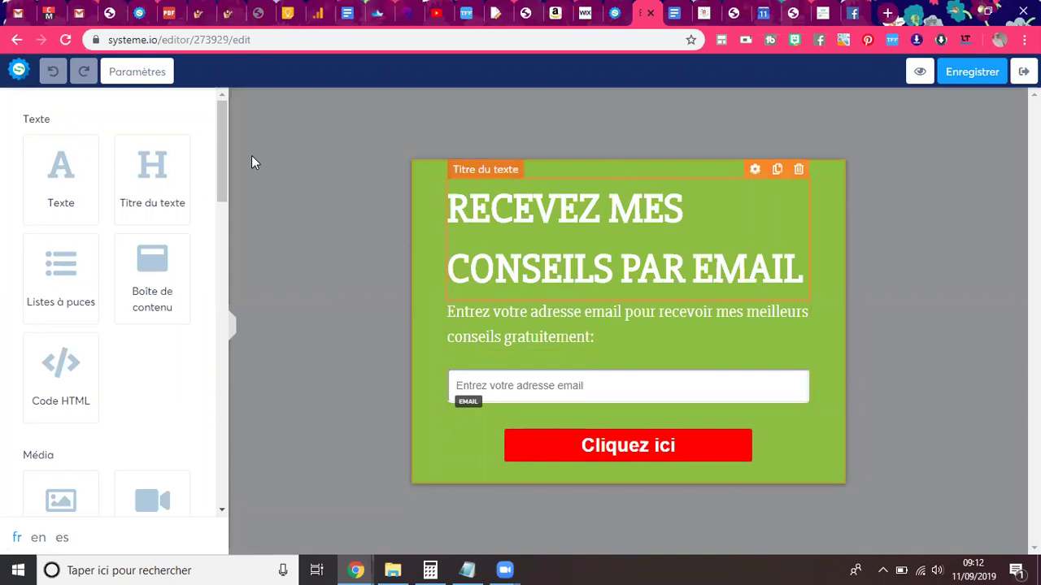
click(121, 81)
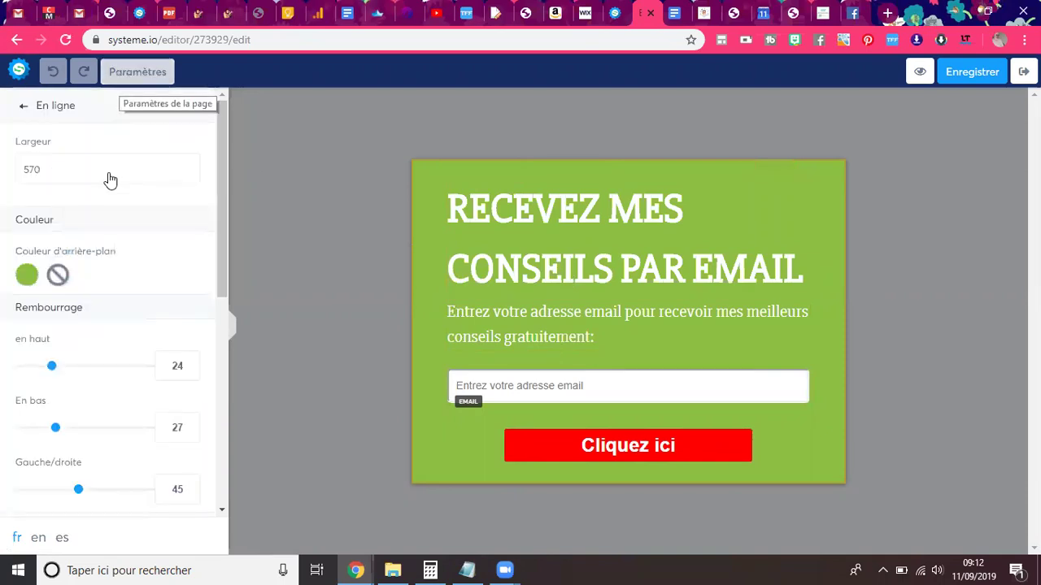
click(25, 276)
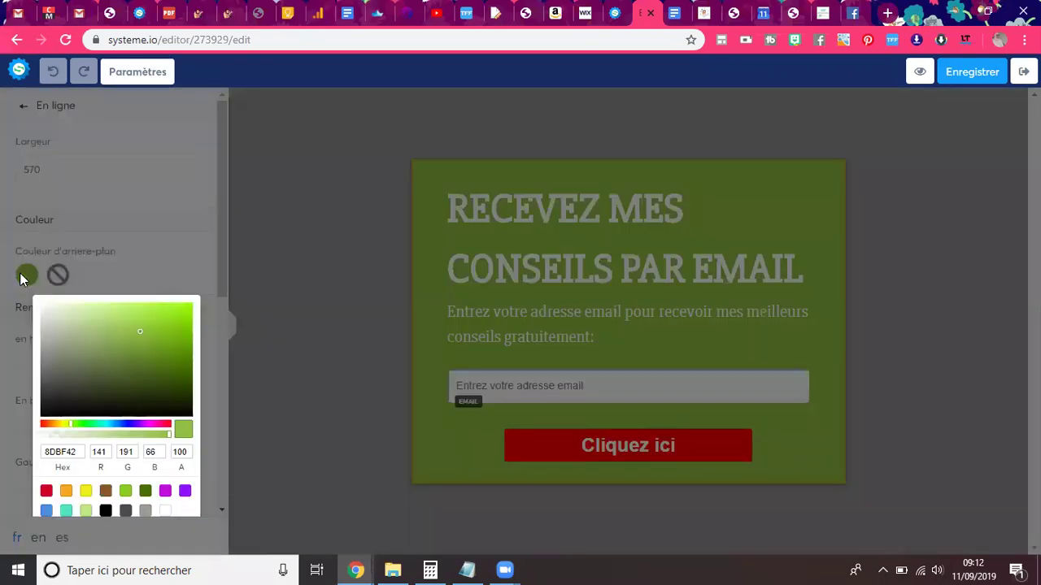
click(66, 492)
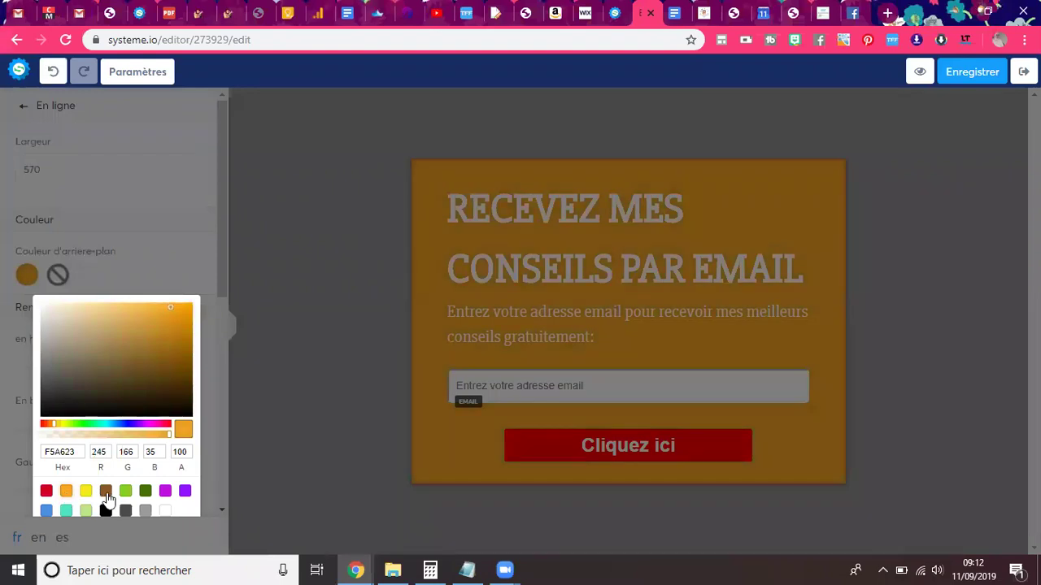
click(178, 272)
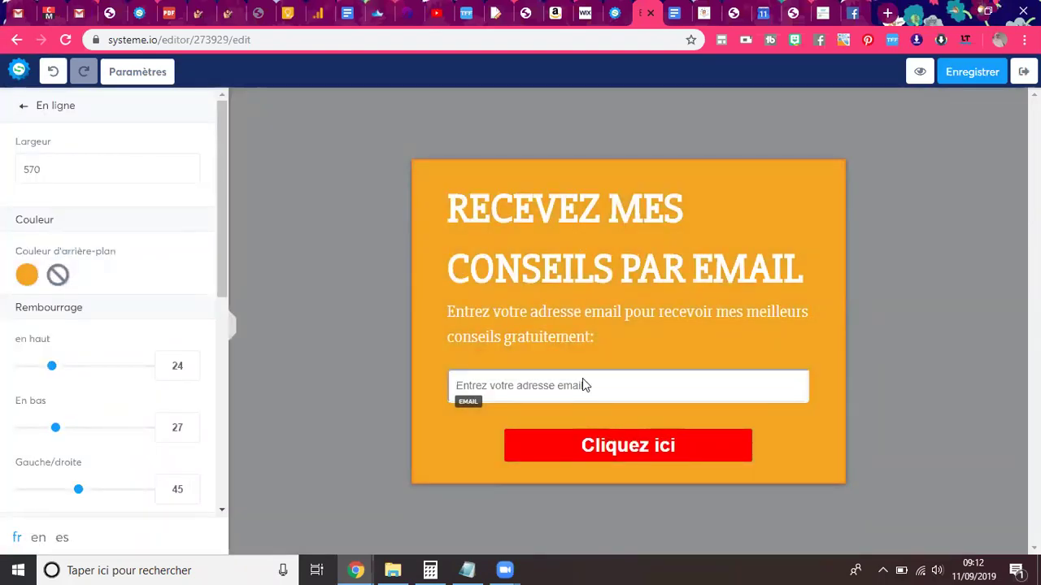
click(329, 343)
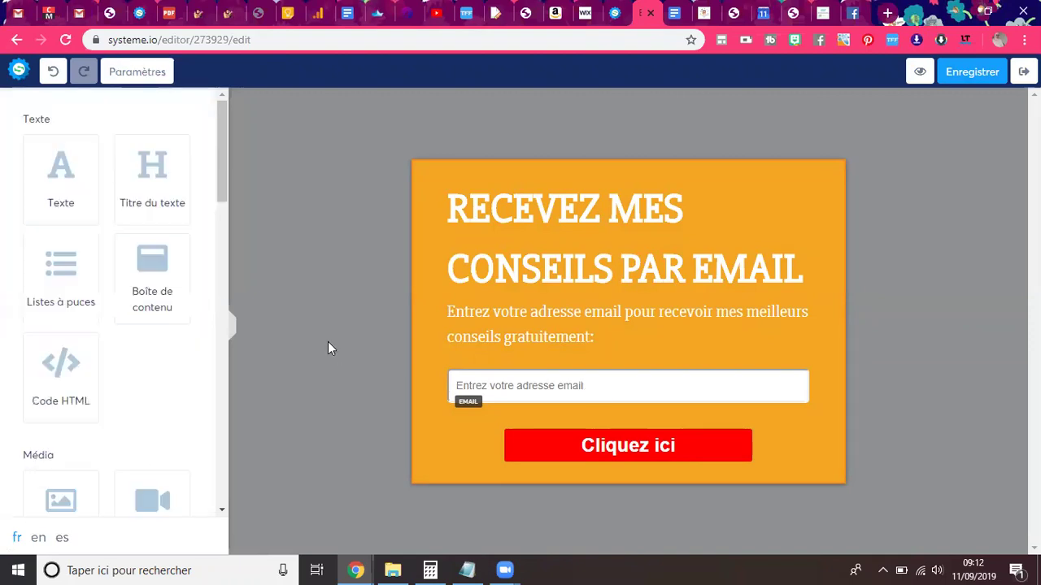
Insert an image element between the form's heading and its intro text, and save the form and leave the editor.
scroll(221, 218, down, 5)
drag(84, 148, 594, 320)
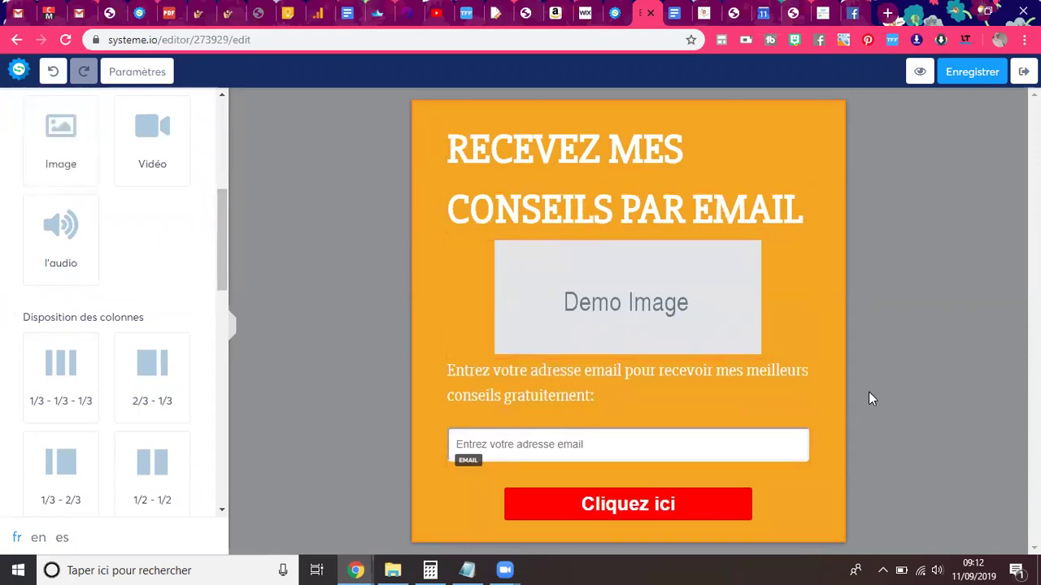
click(972, 76)
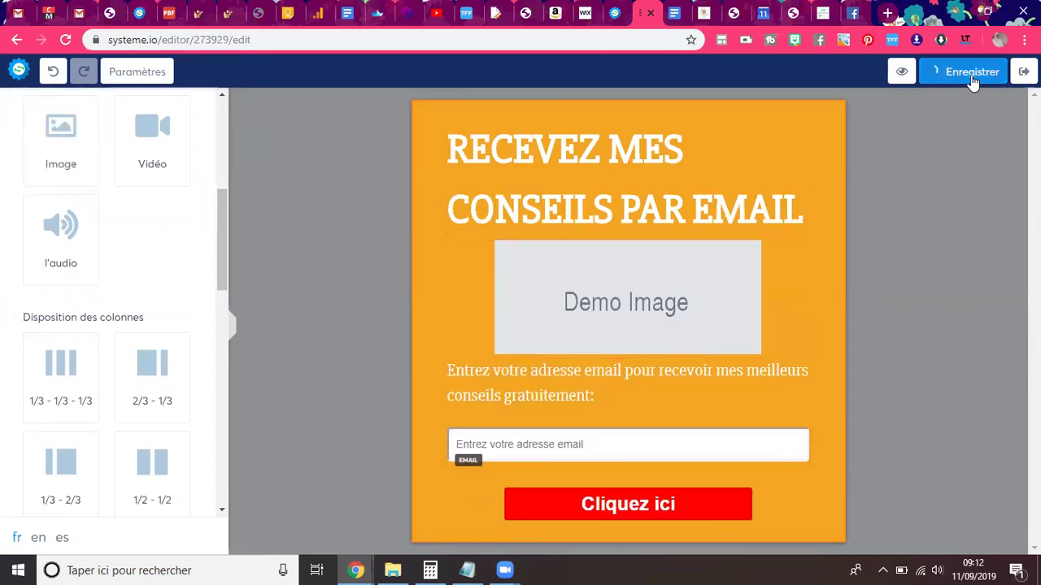
click(1023, 71)
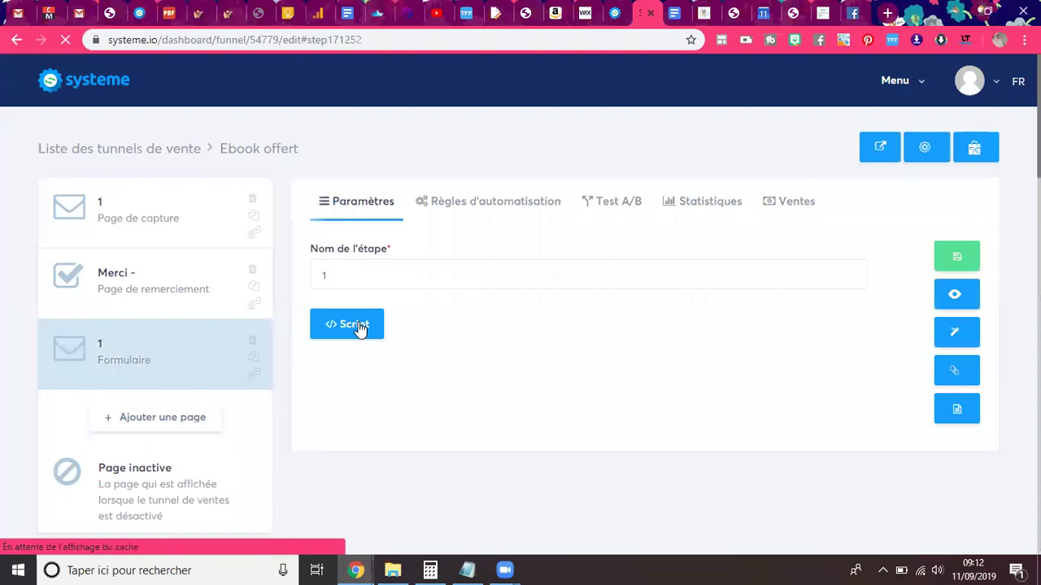
View and highlight the form's embed script tag, and close its dialog.
click(359, 323)
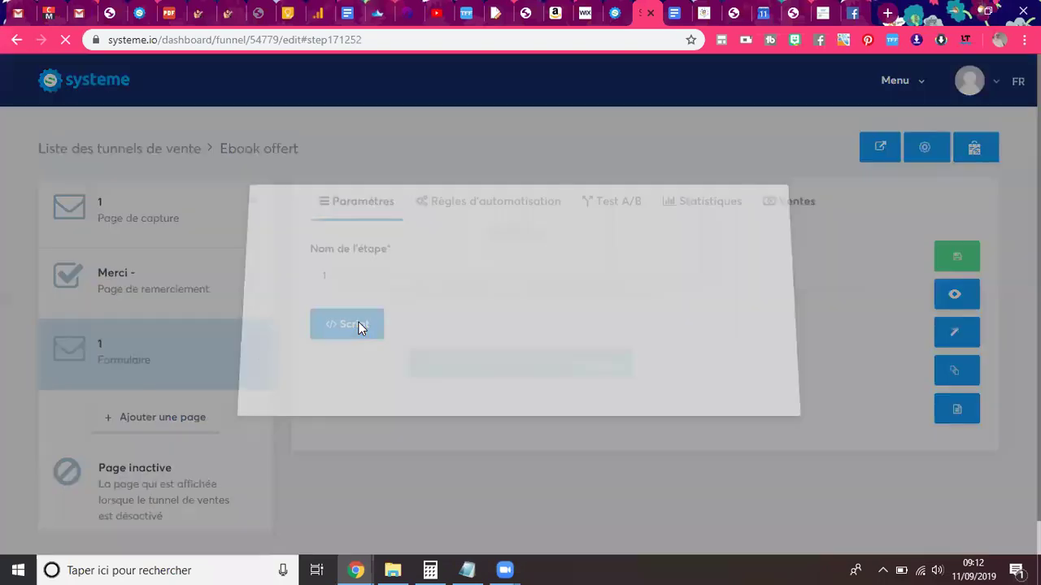
triple_click(463, 283)
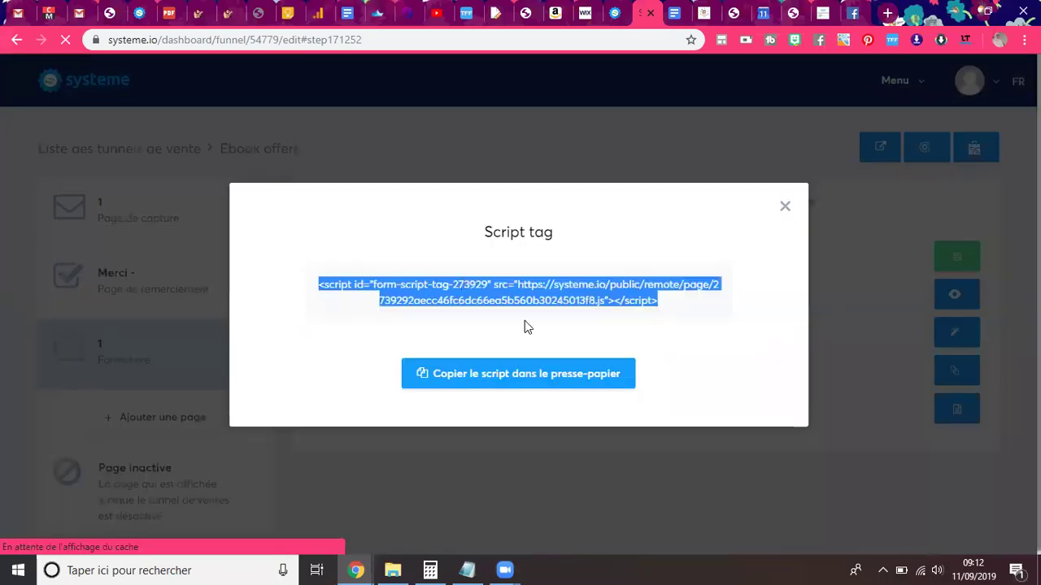
key(Escape)
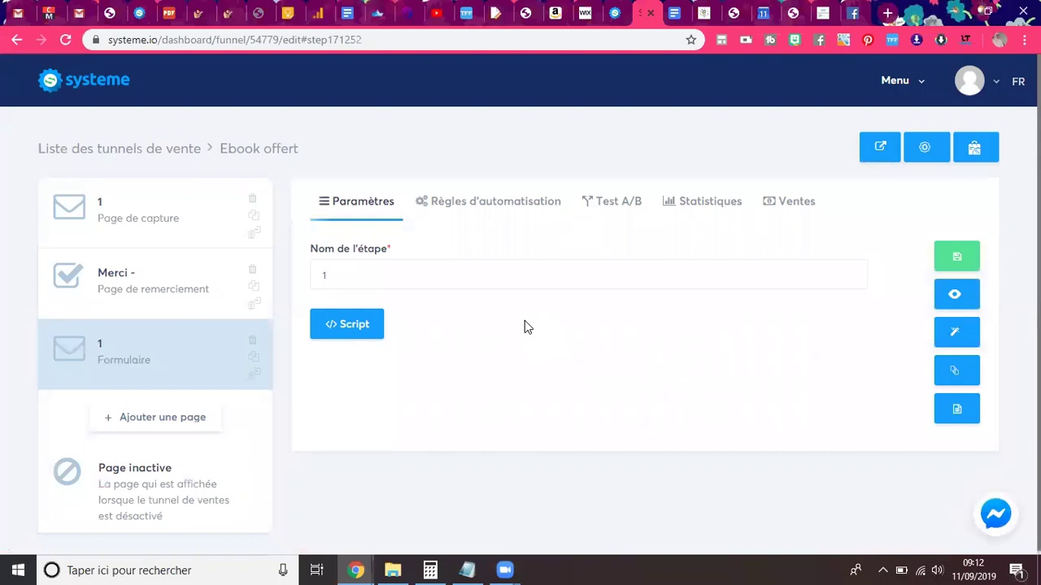